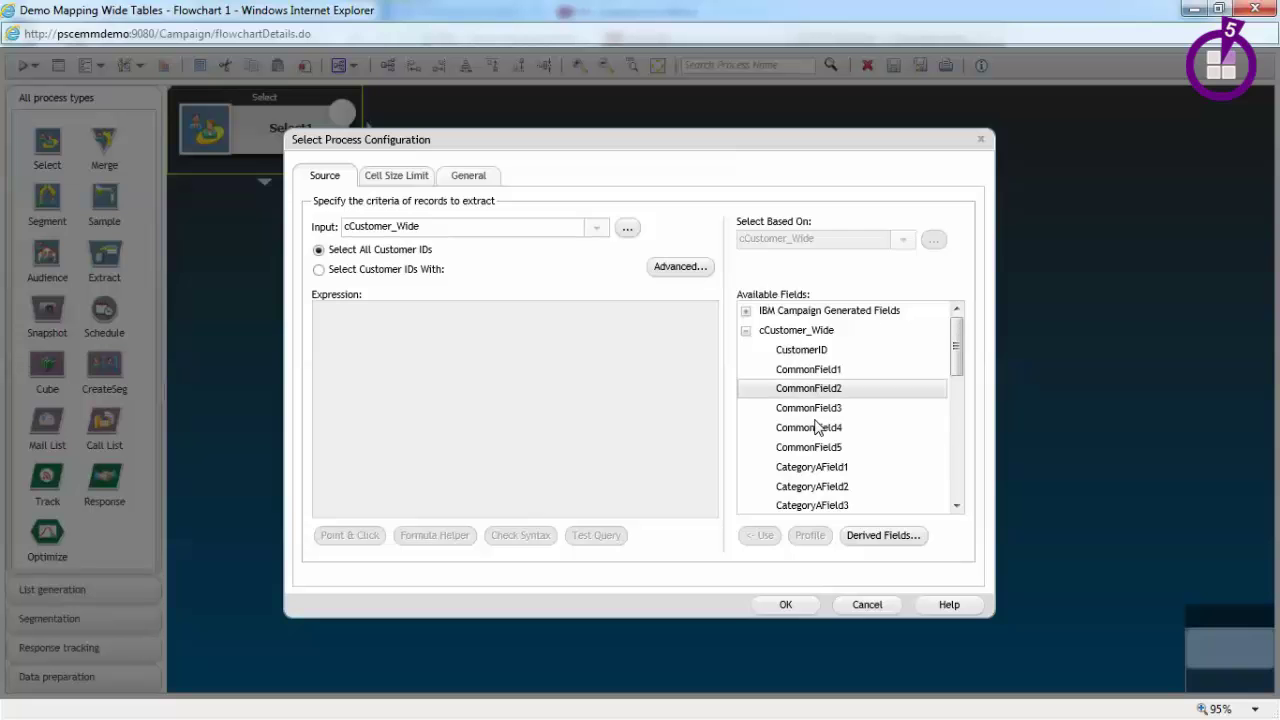
Close the Select process configuration and start a new Base Record Table mapped to an existing table in the PSCDemoMart database
{"action": "left_click", "coordinate": [785, 605]}
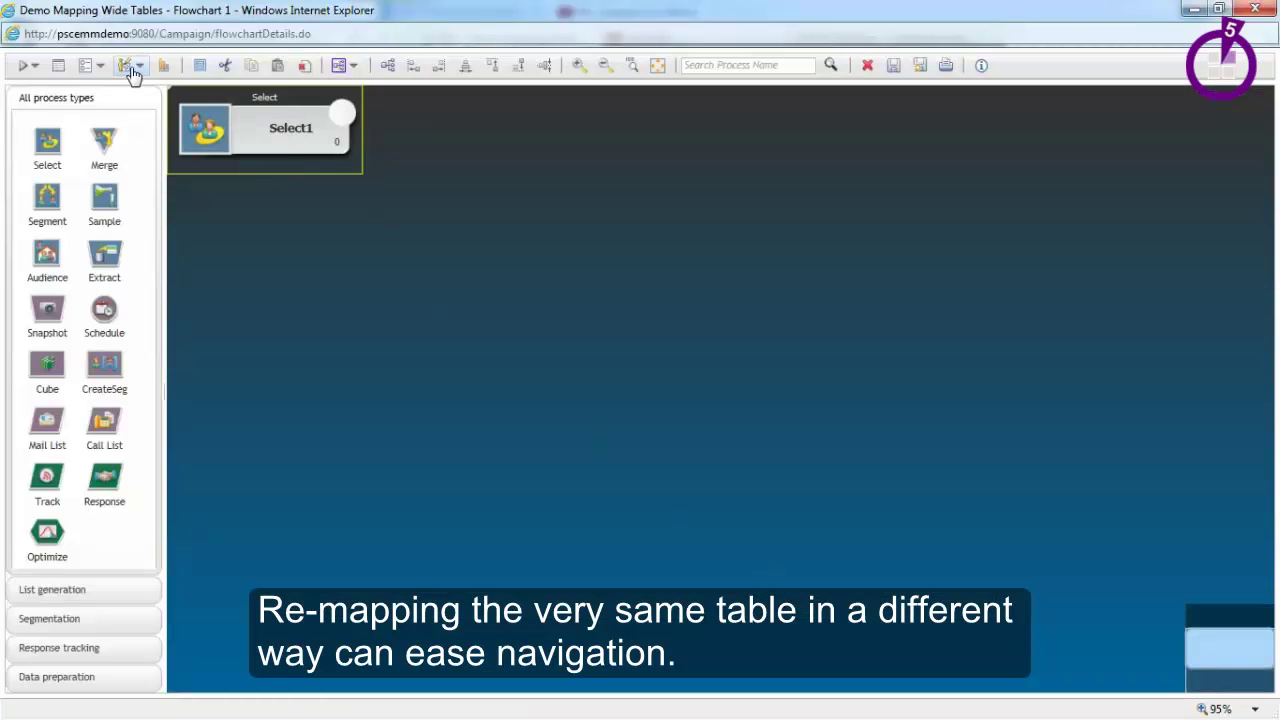
{"action": "left_click", "coordinate": [128, 64]}
{"action": "left_click", "coordinate": [174, 106]}
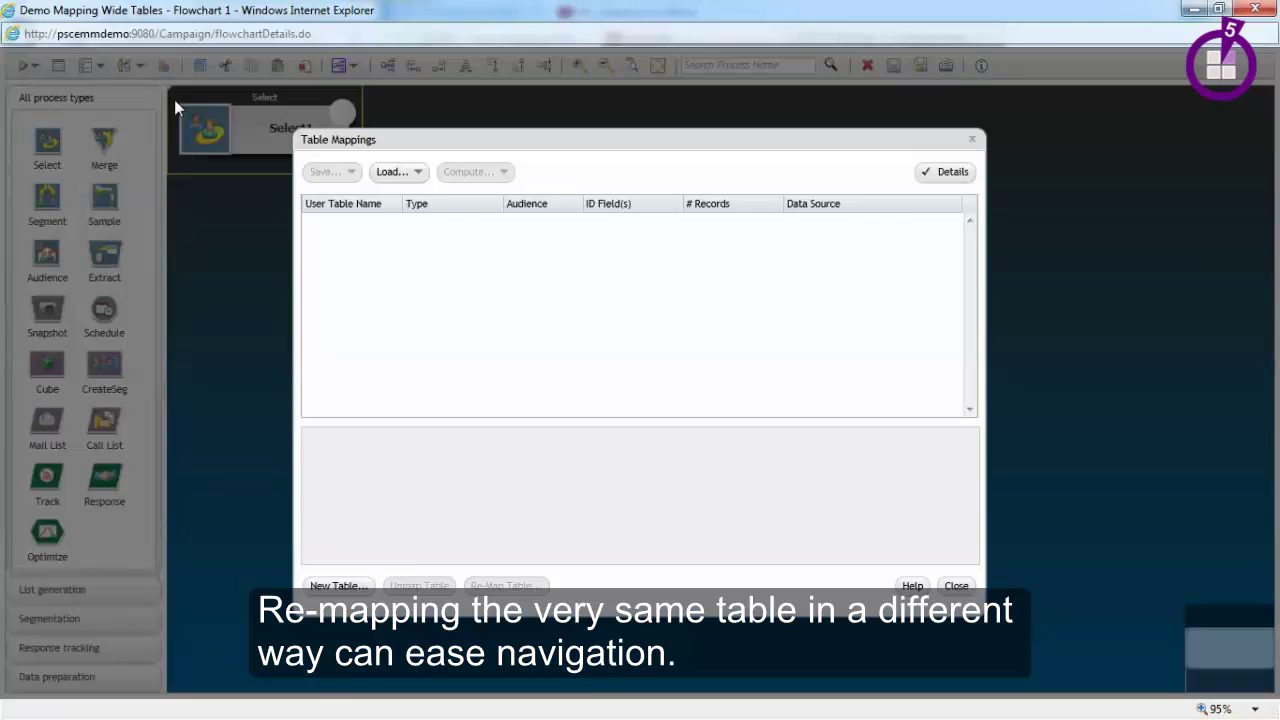
{"action": "left_click", "coordinate": [349, 586]}
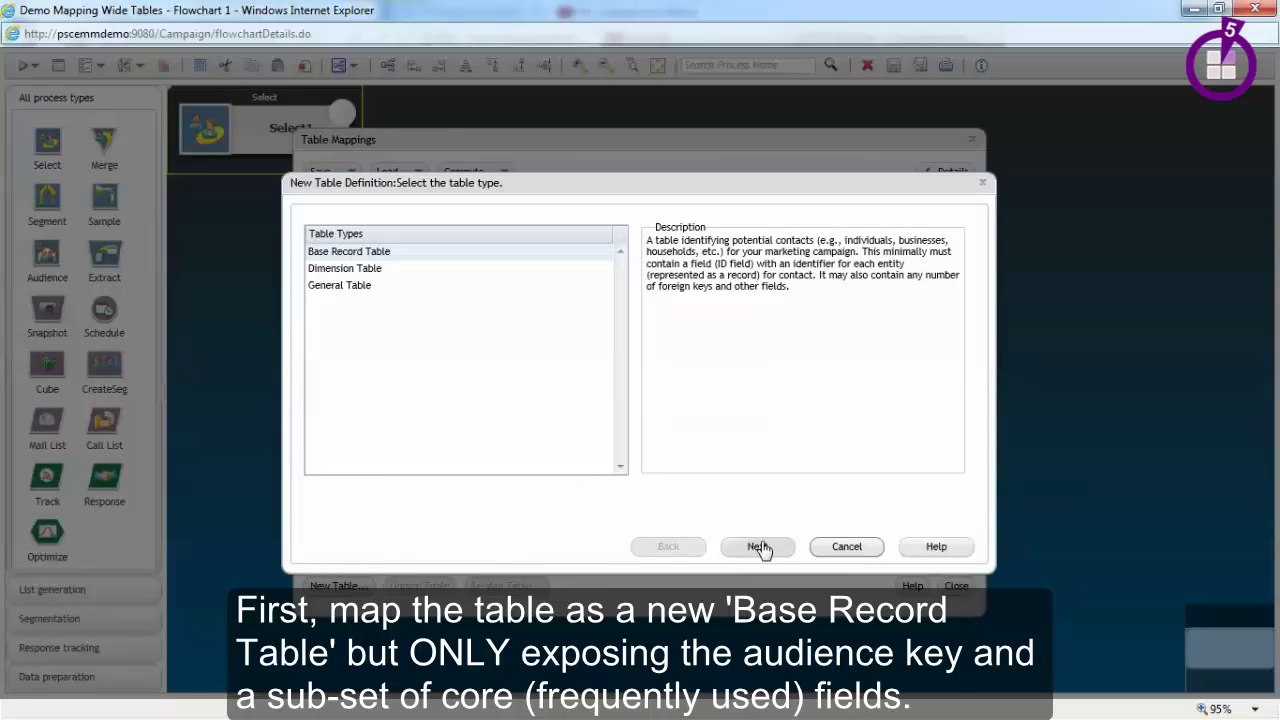
{"action": "left_click", "coordinate": [759, 547]}
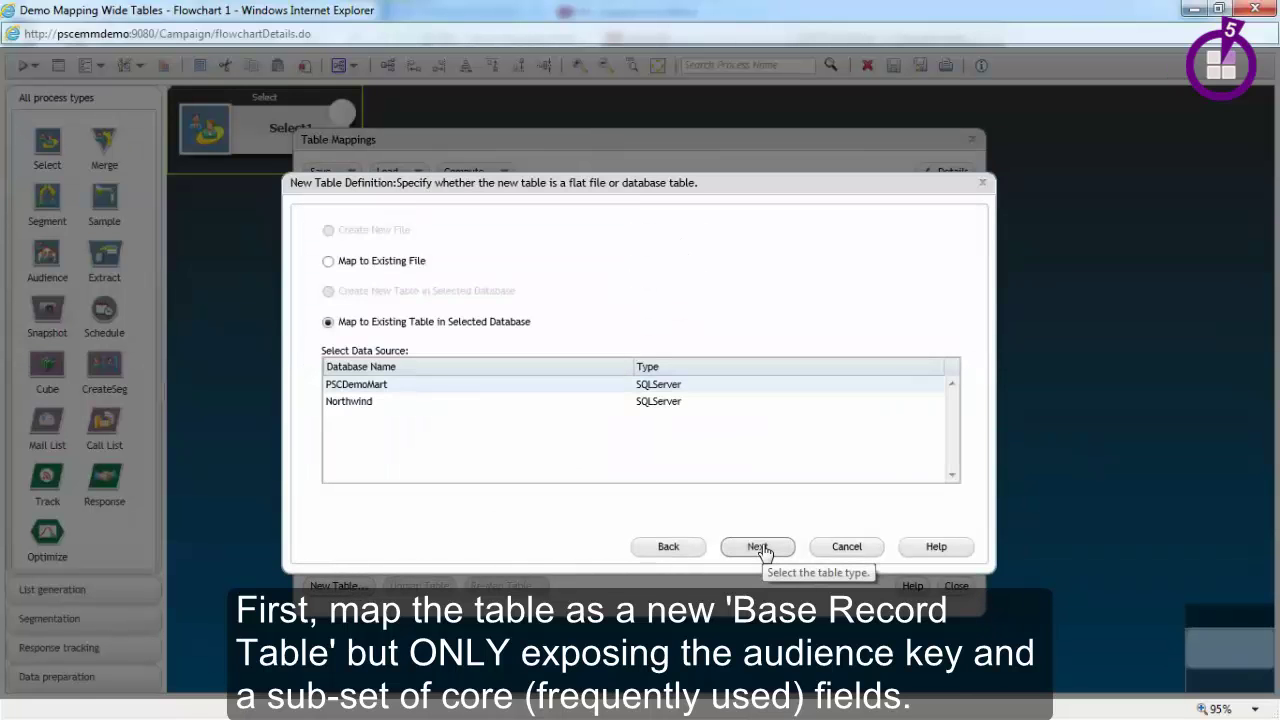
{"action": "left_click", "coordinate": [759, 547]}
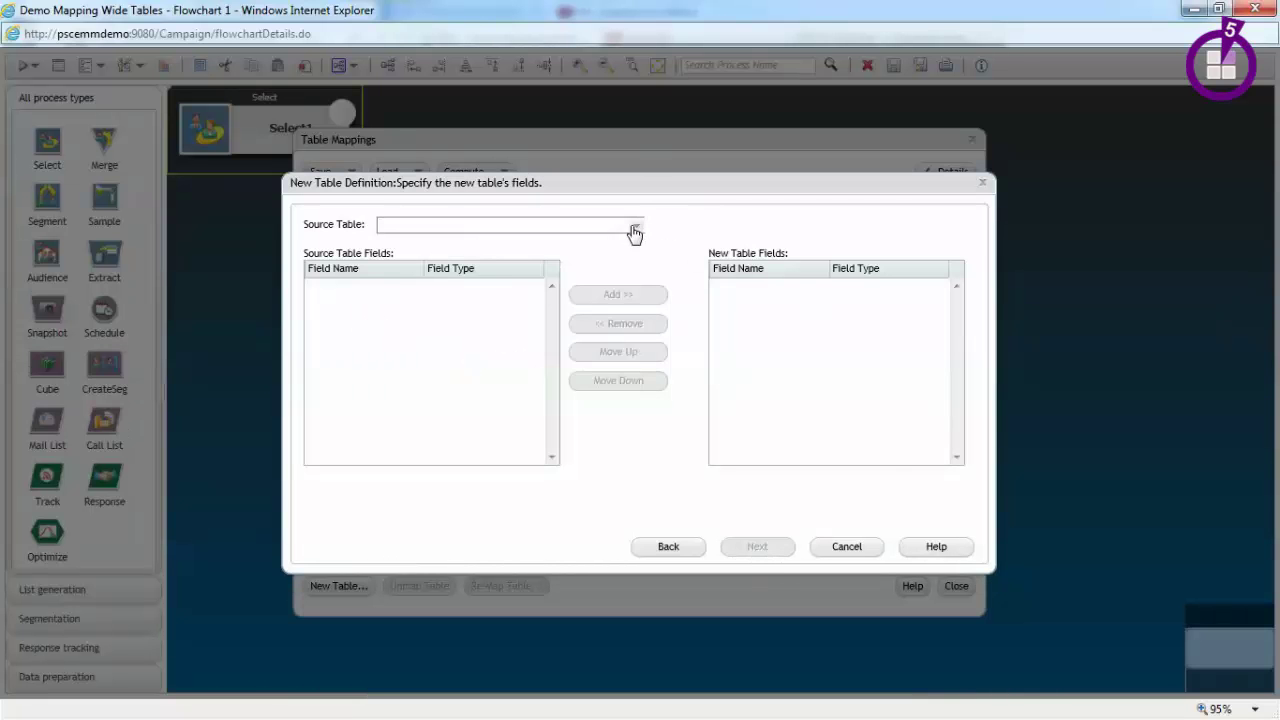
Use dbo.Customer_Wide as the source table and remove CategoryAField1 through CategoryEField5 from the new table's fields
{"action": "left_click", "coordinate": [634, 230]}
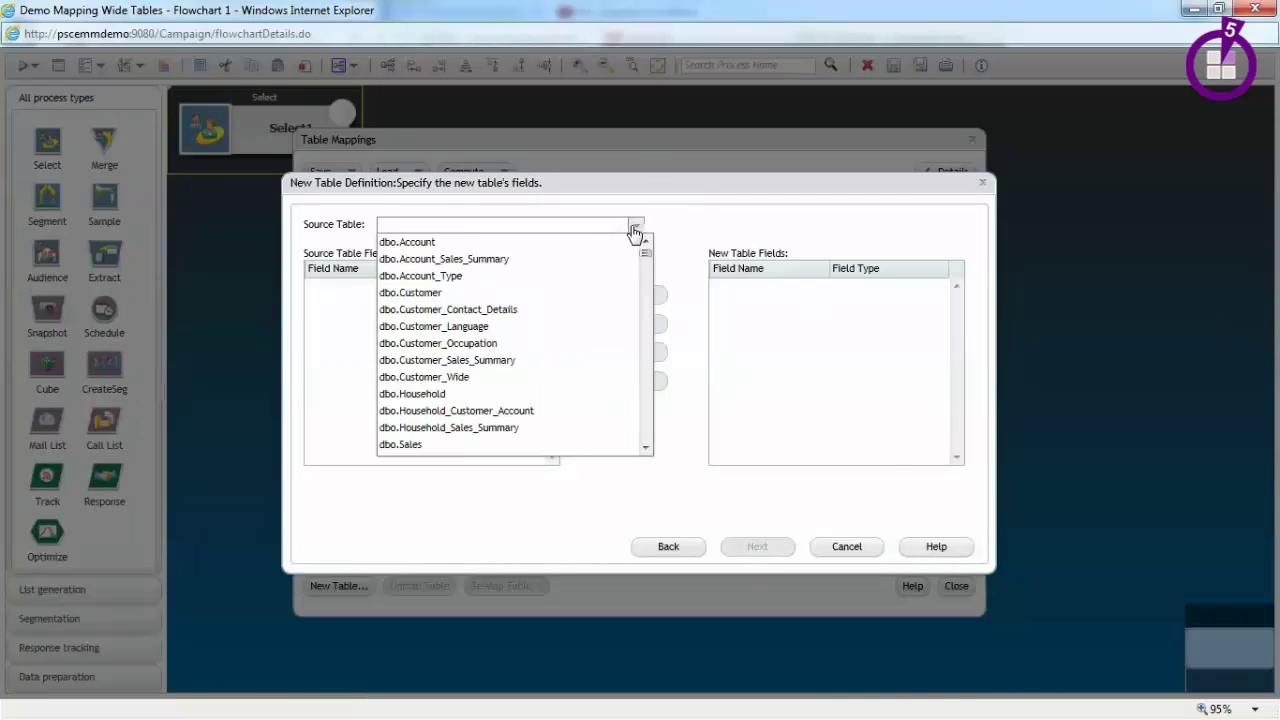
{"action": "left_click", "coordinate": [551, 377]}
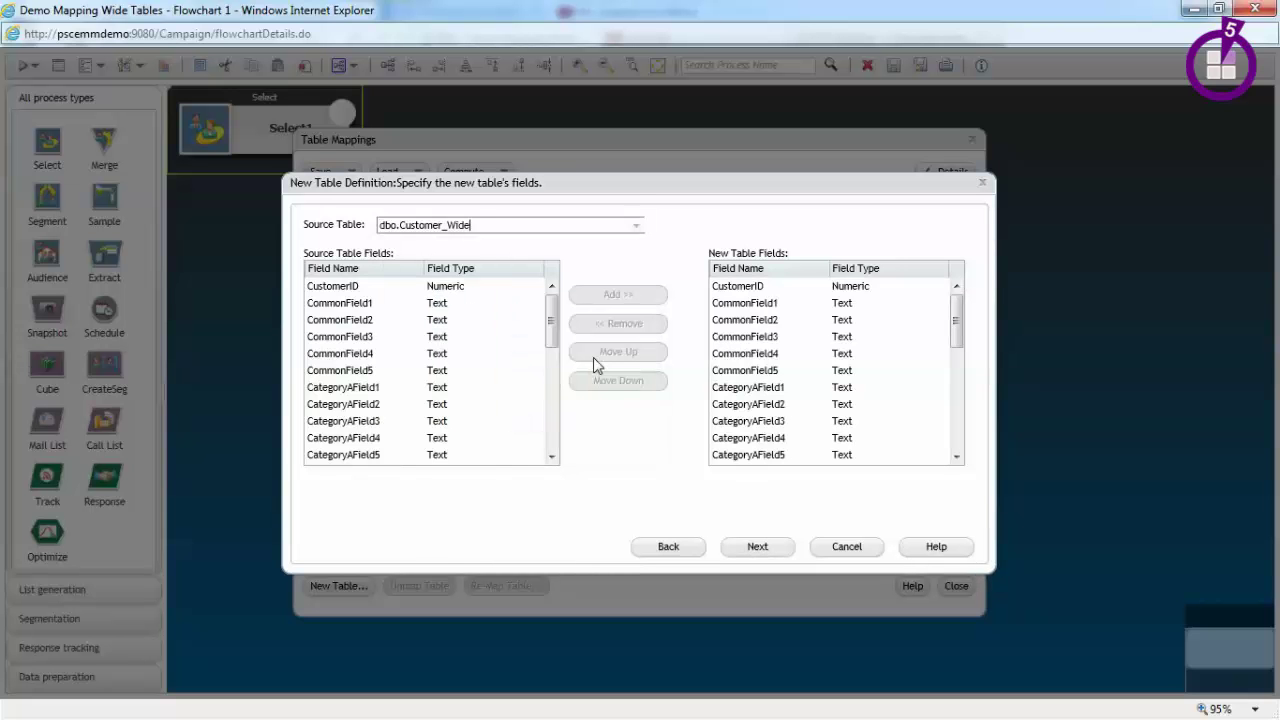
{"action": "left_click", "coordinate": [741, 392]}
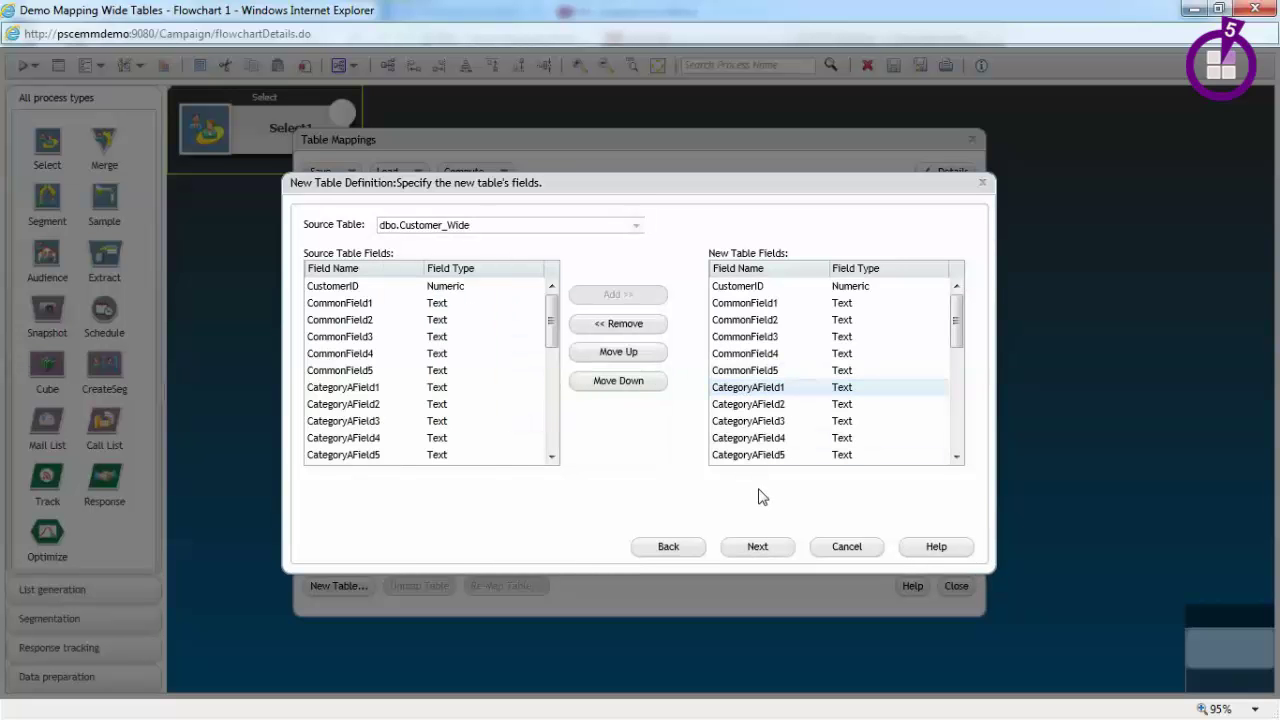
{"action": "left_click_drag", "start_coordinate": [955, 344], "coordinate": [957, 471]}
{"action": "left_click", "coordinate": [774, 457], "text": "shift"}
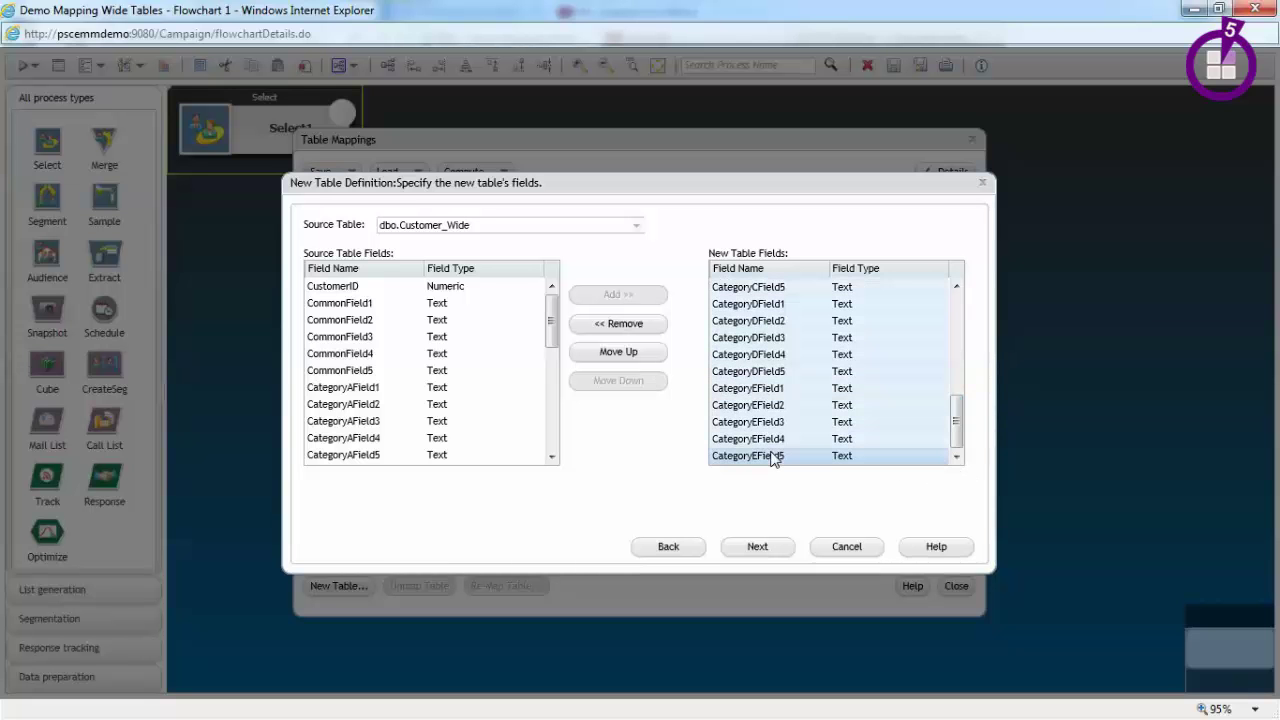
{"action": "left_click", "coordinate": [646, 331]}
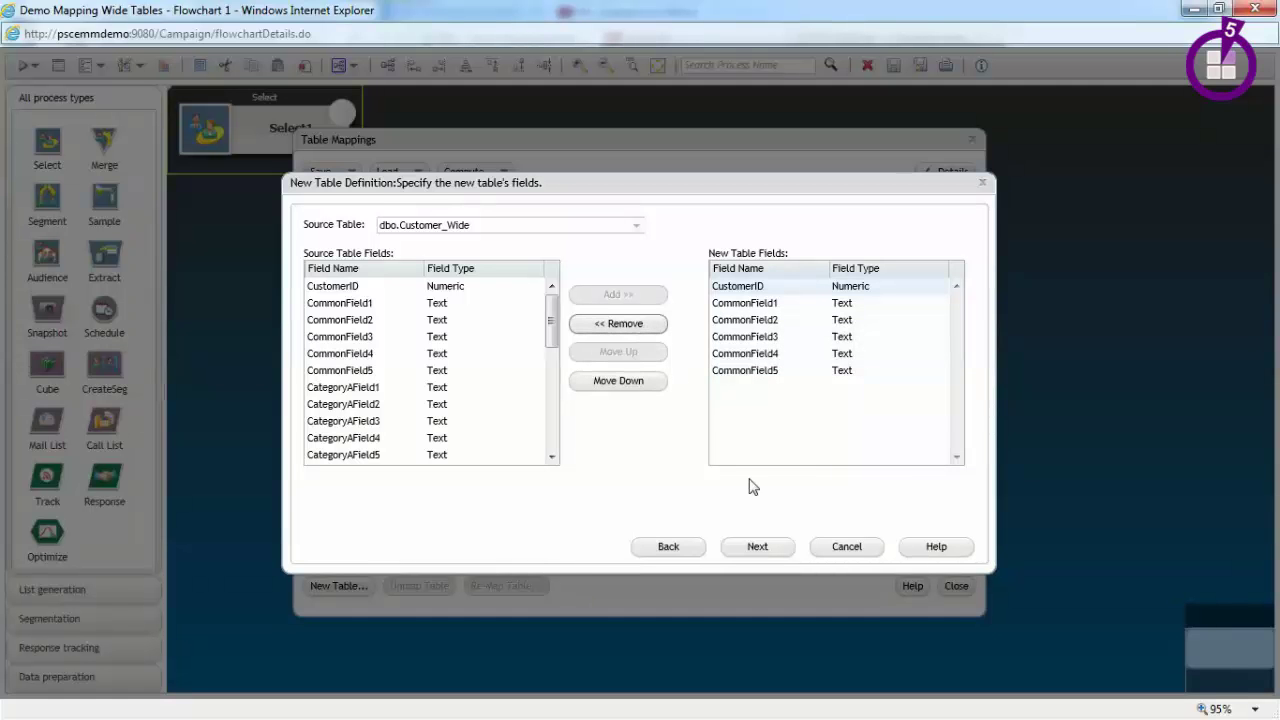
{"action": "left_click", "coordinate": [778, 551]}
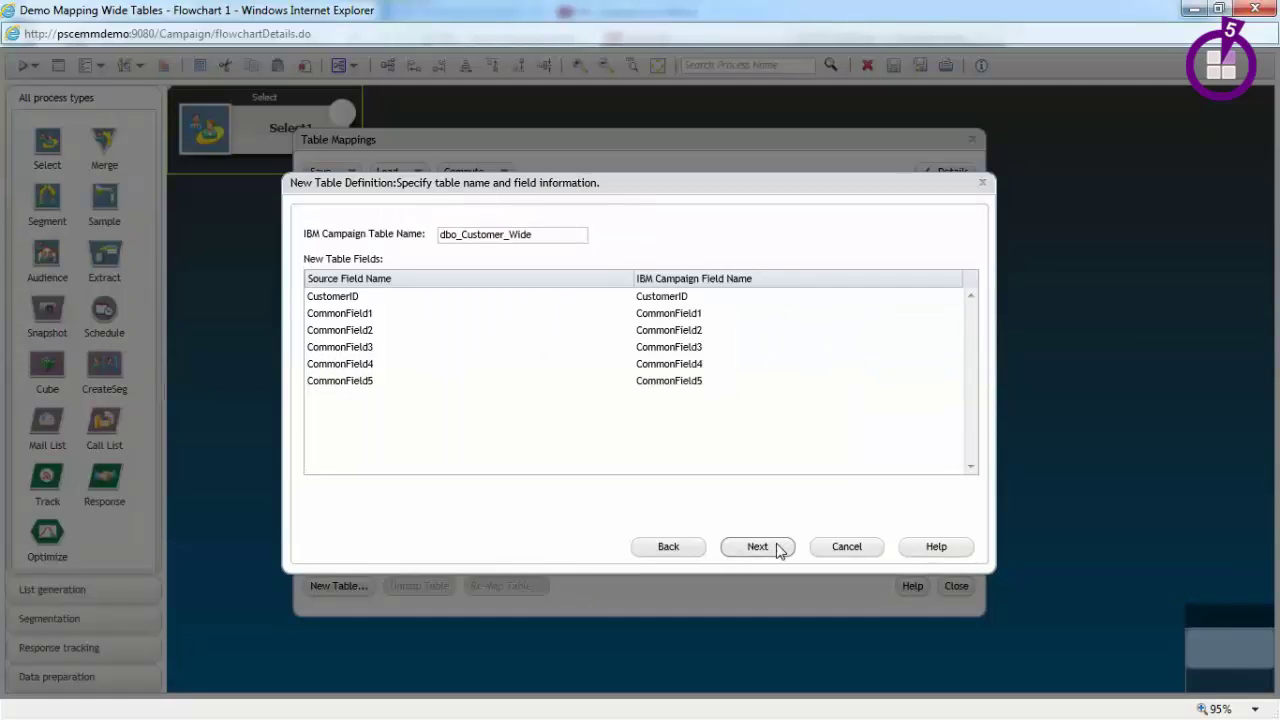
Name the new base record table cCustomer_Wide_CommonFields
{"action": "left_click_drag", "start_coordinate": [463, 232], "coordinate": [391, 229]}
{"action": "type", "text": "c"}
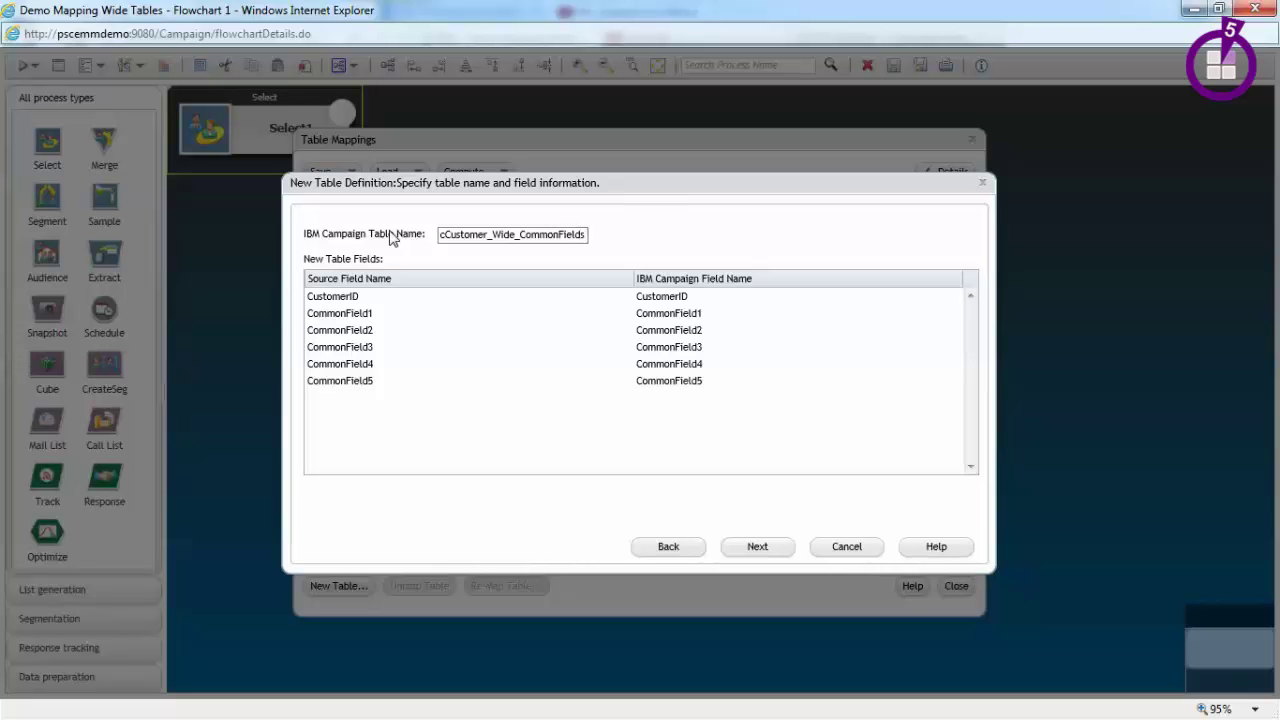
{"action": "left_click", "coordinate": [754, 553]}
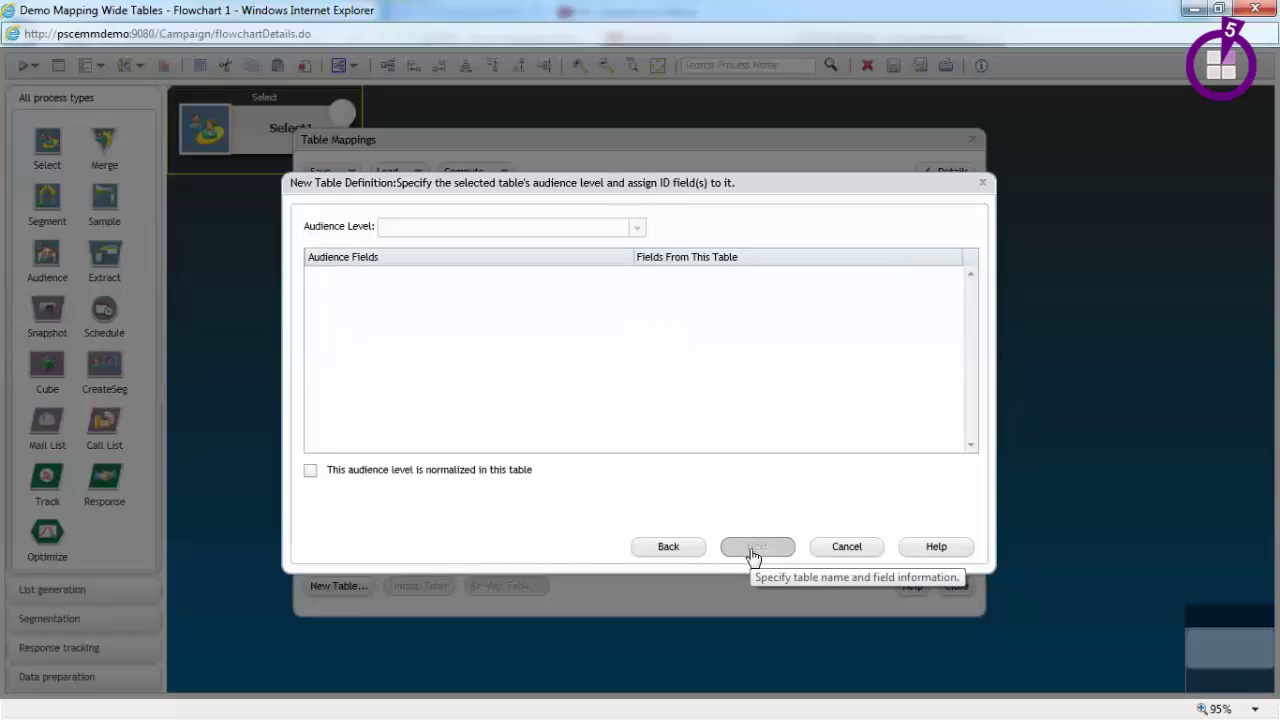
Assign the Customer audience level to the base table and finish its definition without additional audience levels or dimension table relationships
{"action": "left_click", "coordinate": [636, 228]}
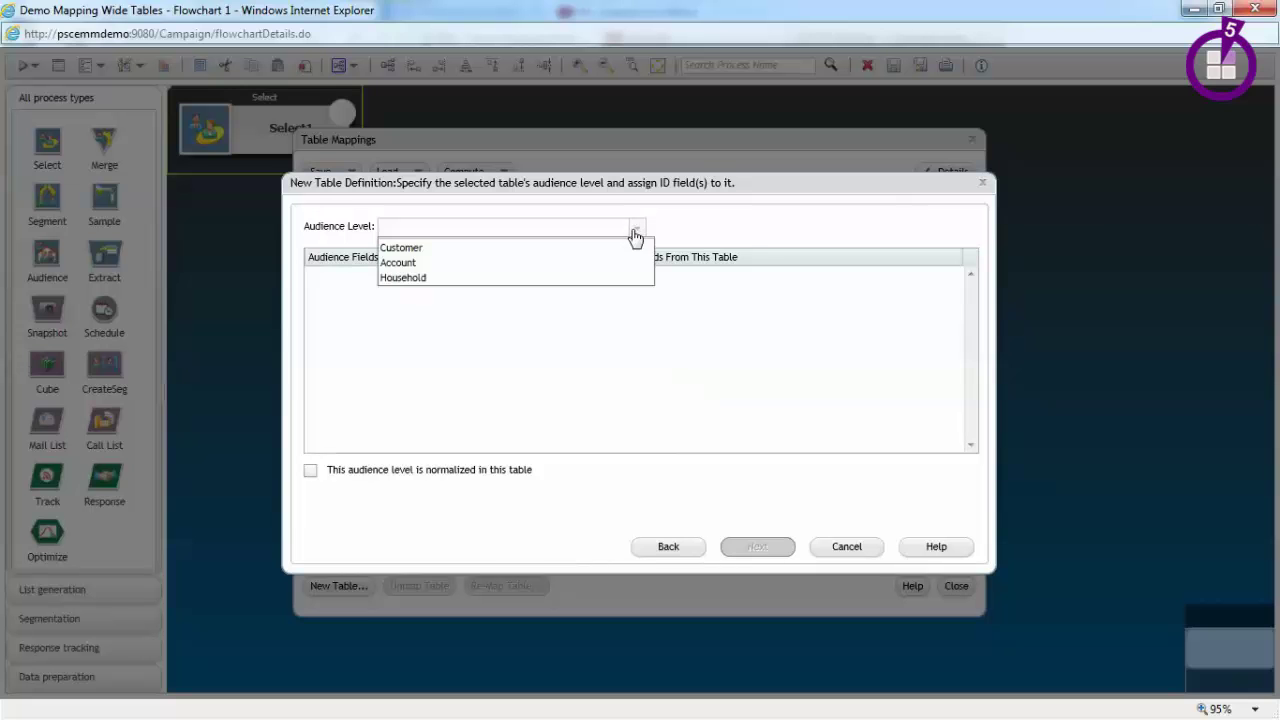
{"action": "left_click", "coordinate": [571, 248]}
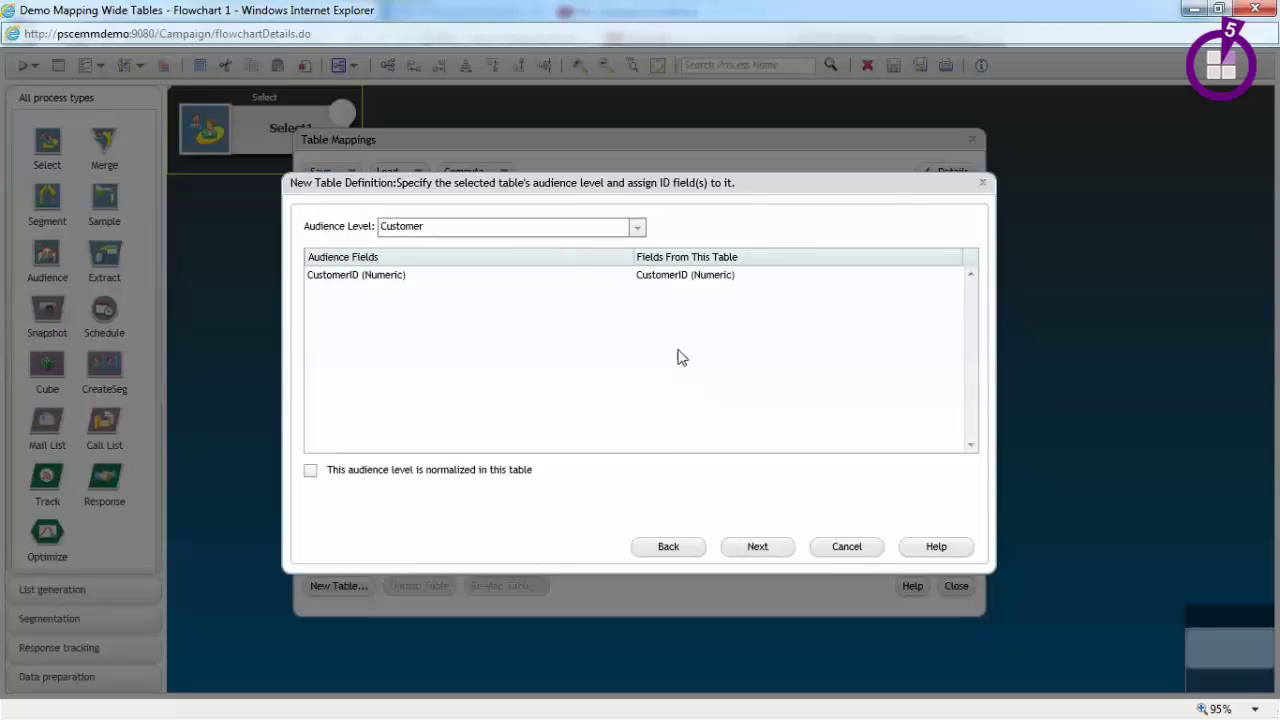
{"action": "left_click", "coordinate": [763, 551]}
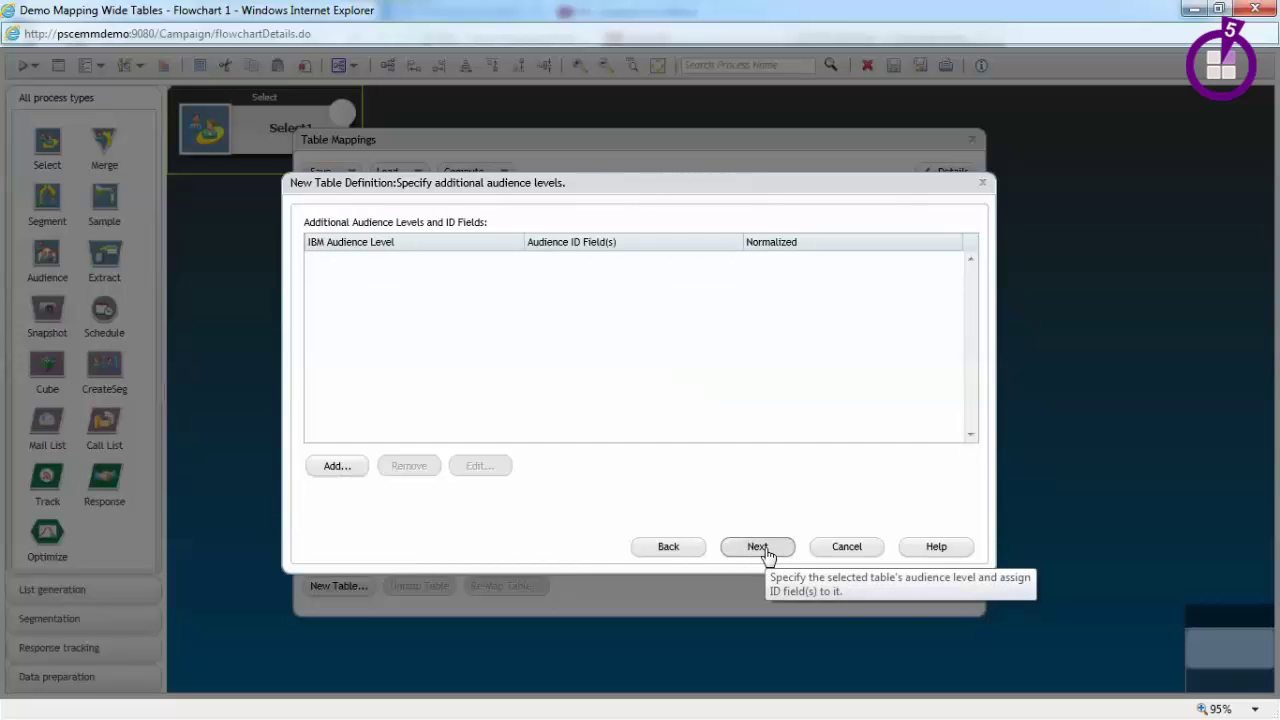
{"action": "left_click", "coordinate": [765, 551]}
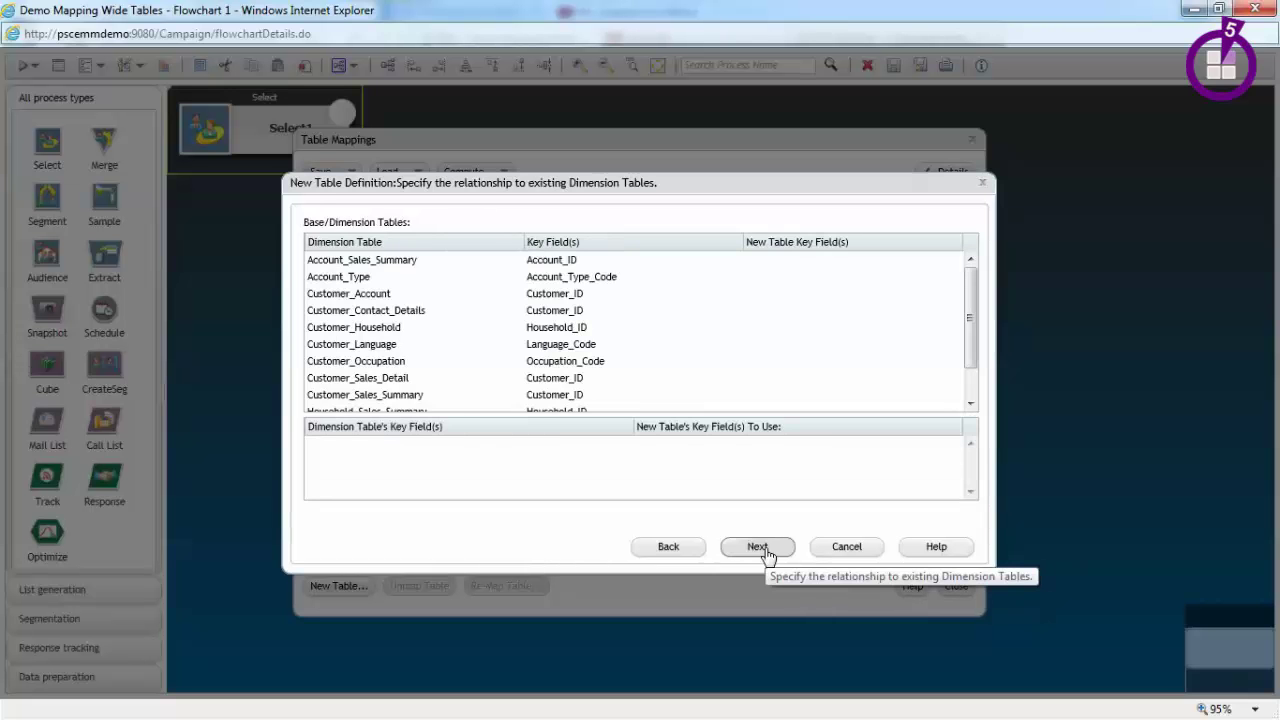
{"action": "left_click", "coordinate": [766, 551]}
{"action": "left_click", "coordinate": [766, 551]}
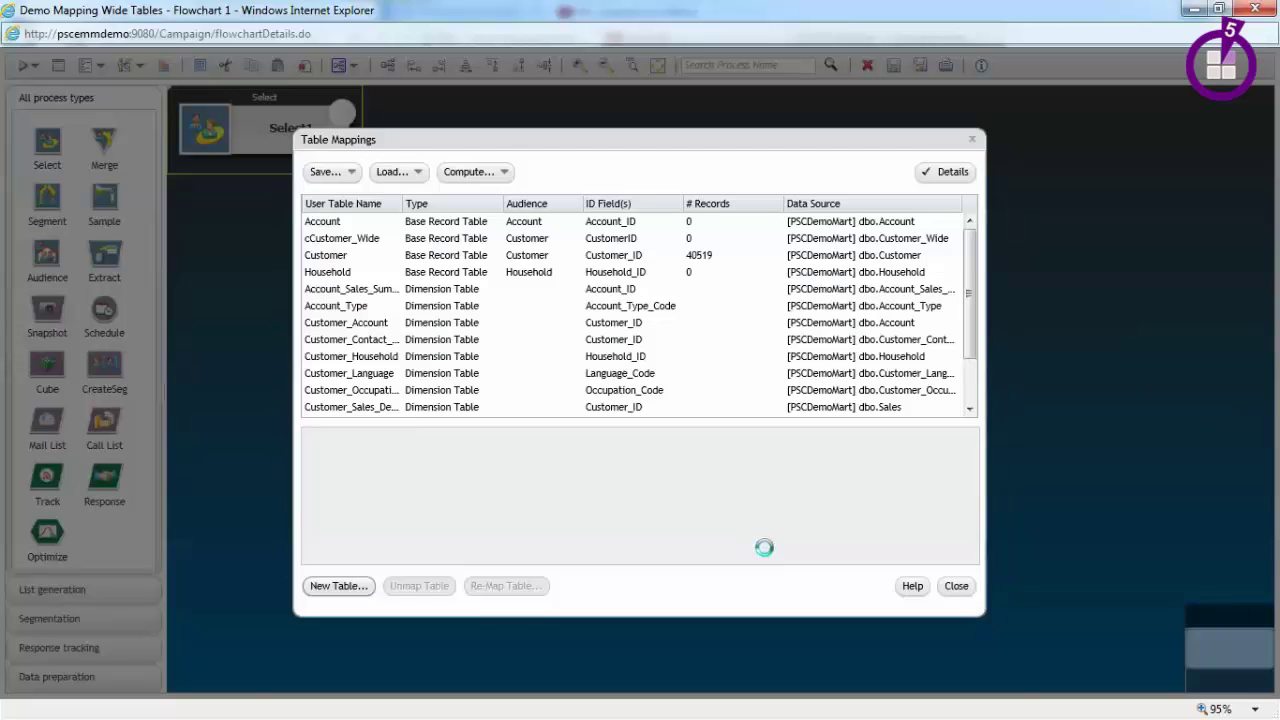
Start a new Dimension Table mapped to an existing table in the PSCDemoMart database
{"action": "left_click", "coordinate": [348, 587]}
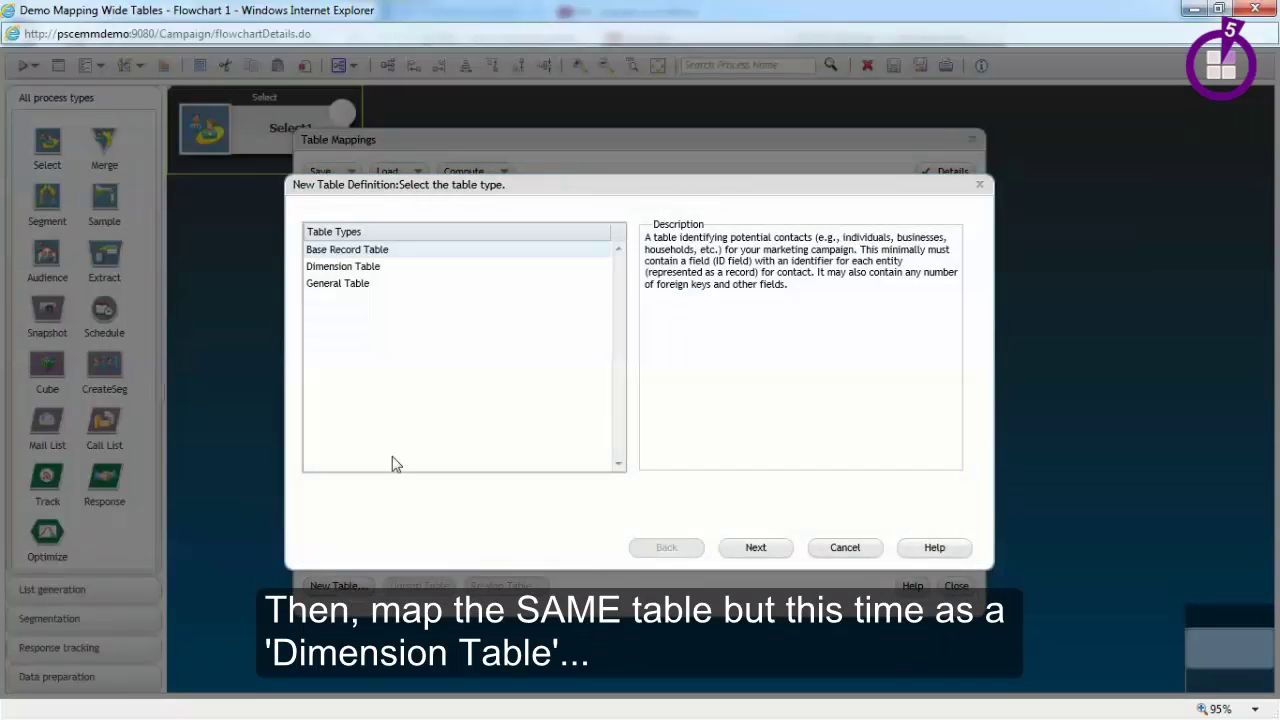
{"action": "left_click", "coordinate": [394, 268]}
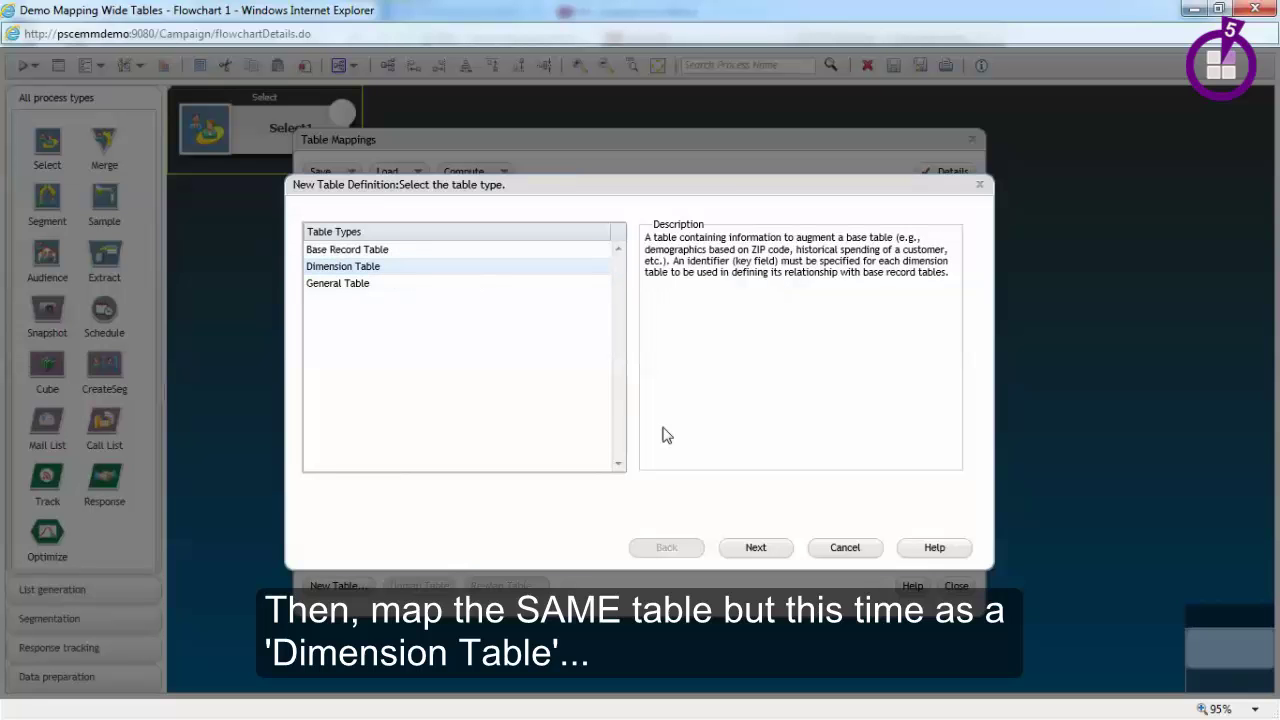
{"action": "left_click", "coordinate": [743, 549]}
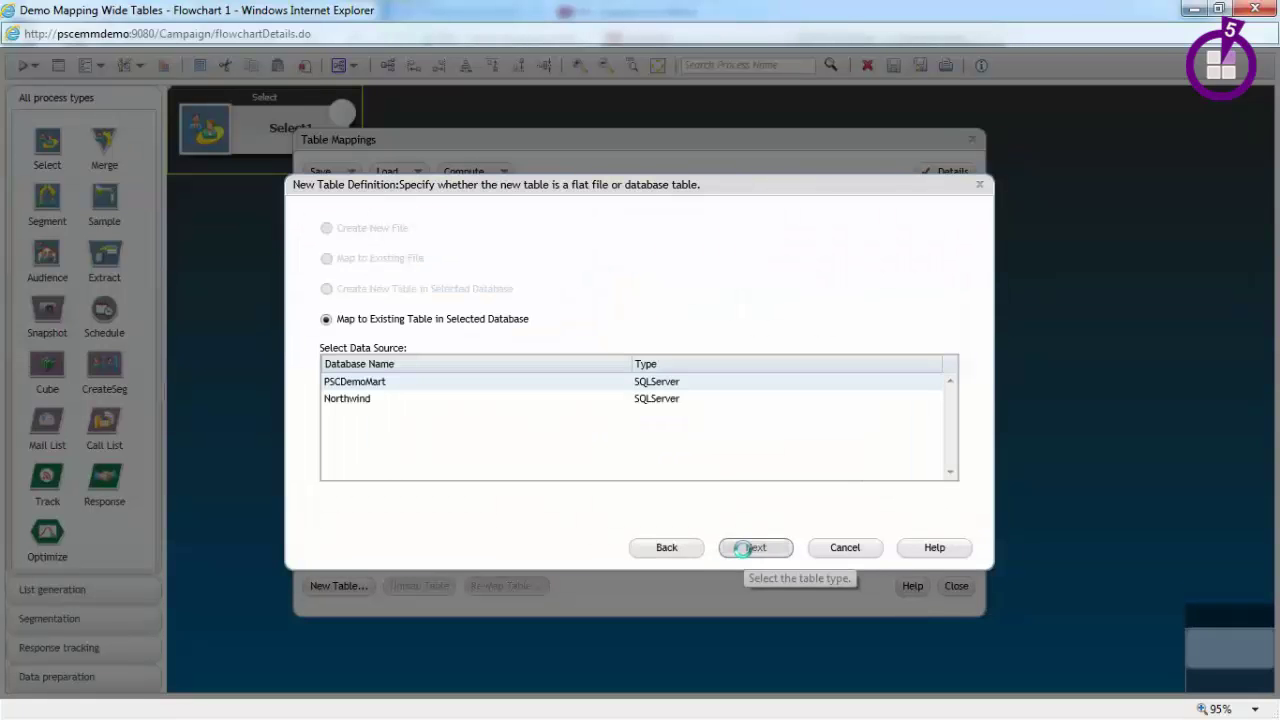
{"action": "left_click", "coordinate": [744, 549]}
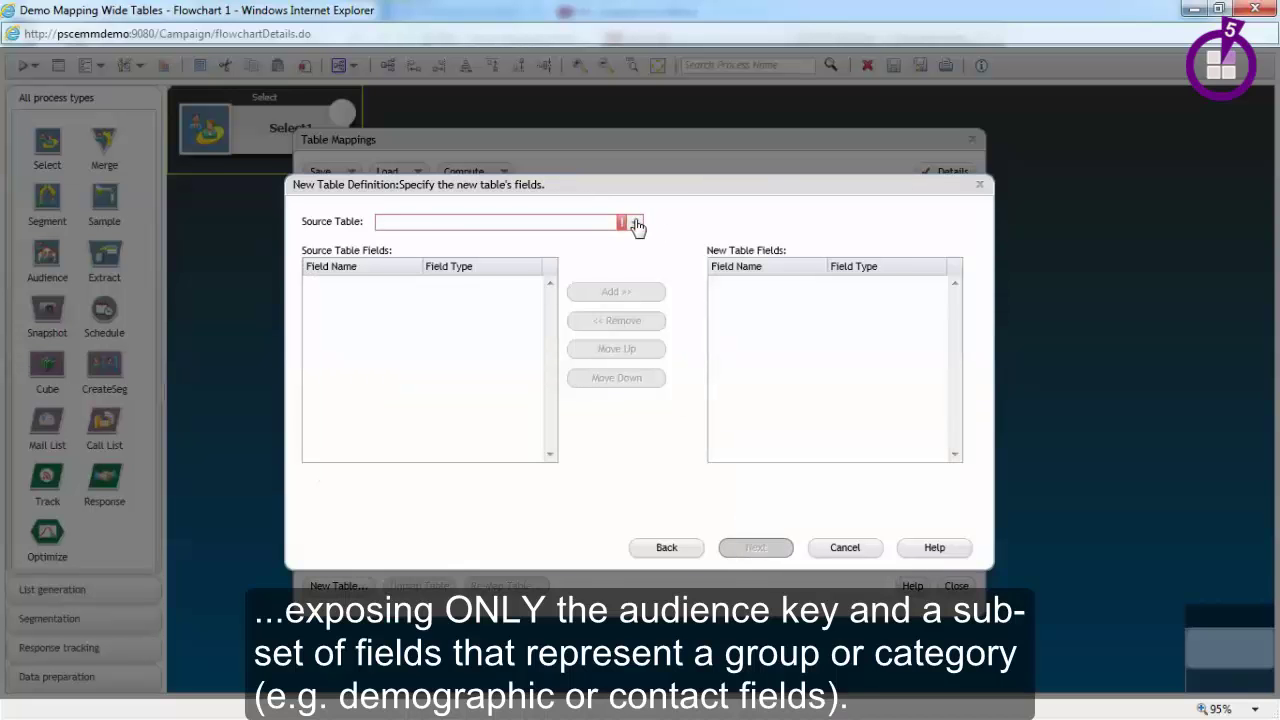
Use dbo.Customer_Wide as the dimension table's source and remove CommonField1 through CommonField5 from its new table fields
{"action": "left_click", "coordinate": [636, 222]}
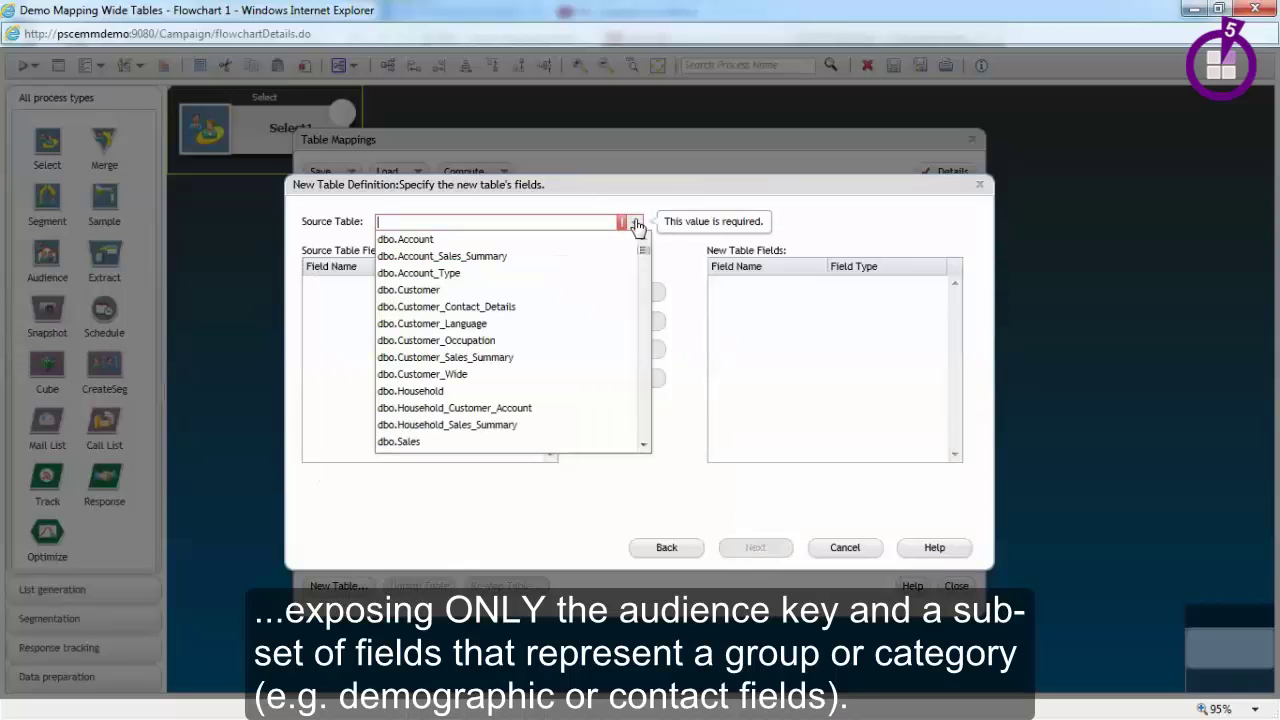
{"action": "left_click", "coordinate": [502, 374]}
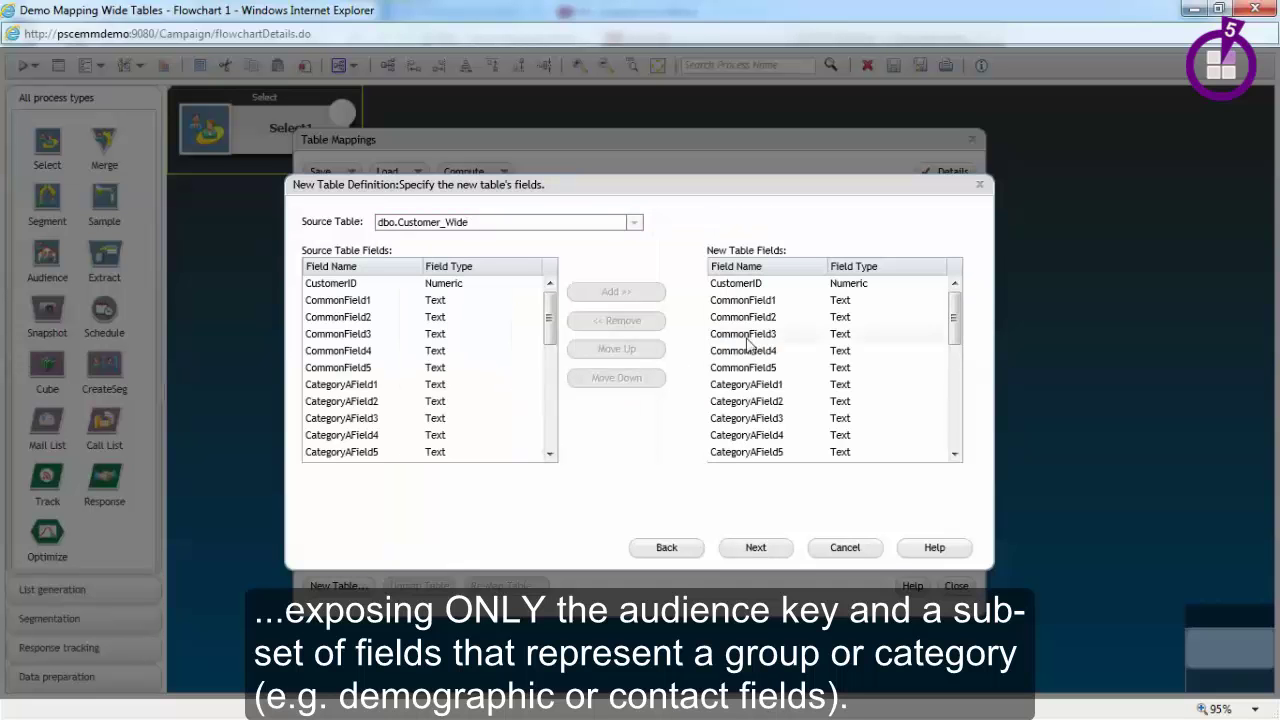
{"action": "left_click", "coordinate": [790, 369]}
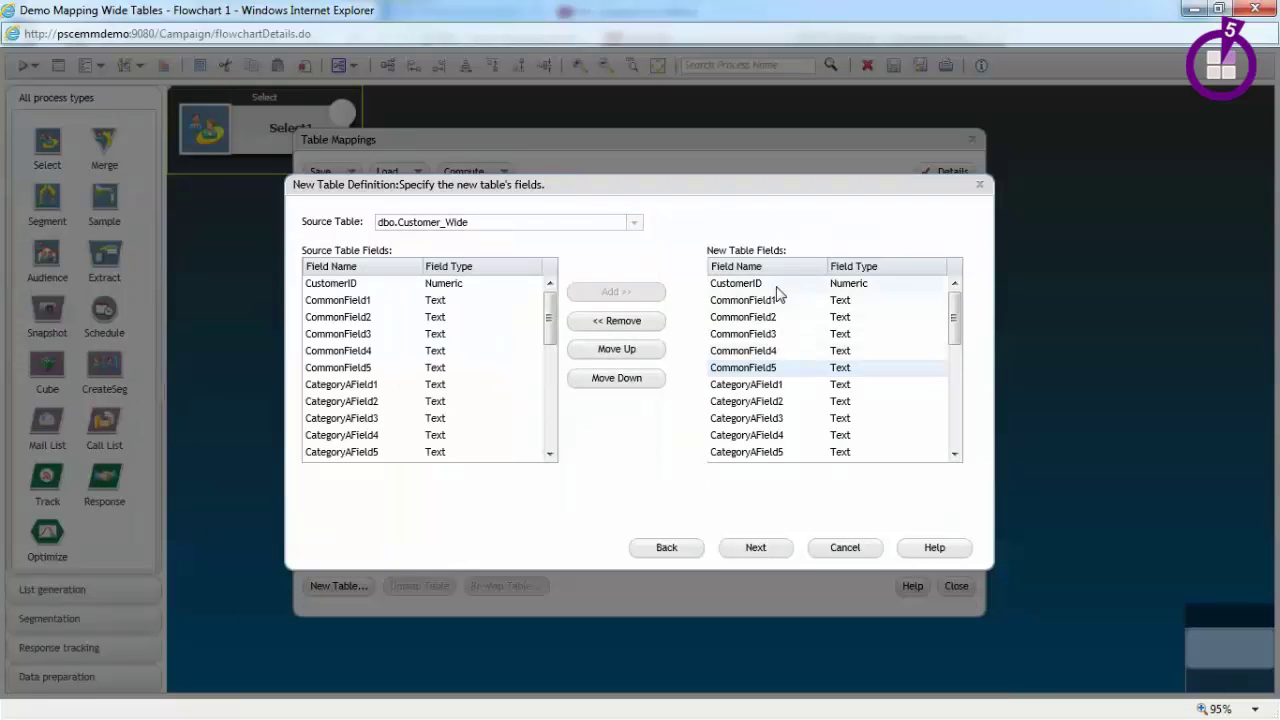
{"action": "left_click", "coordinate": [772, 300], "text": "shift"}
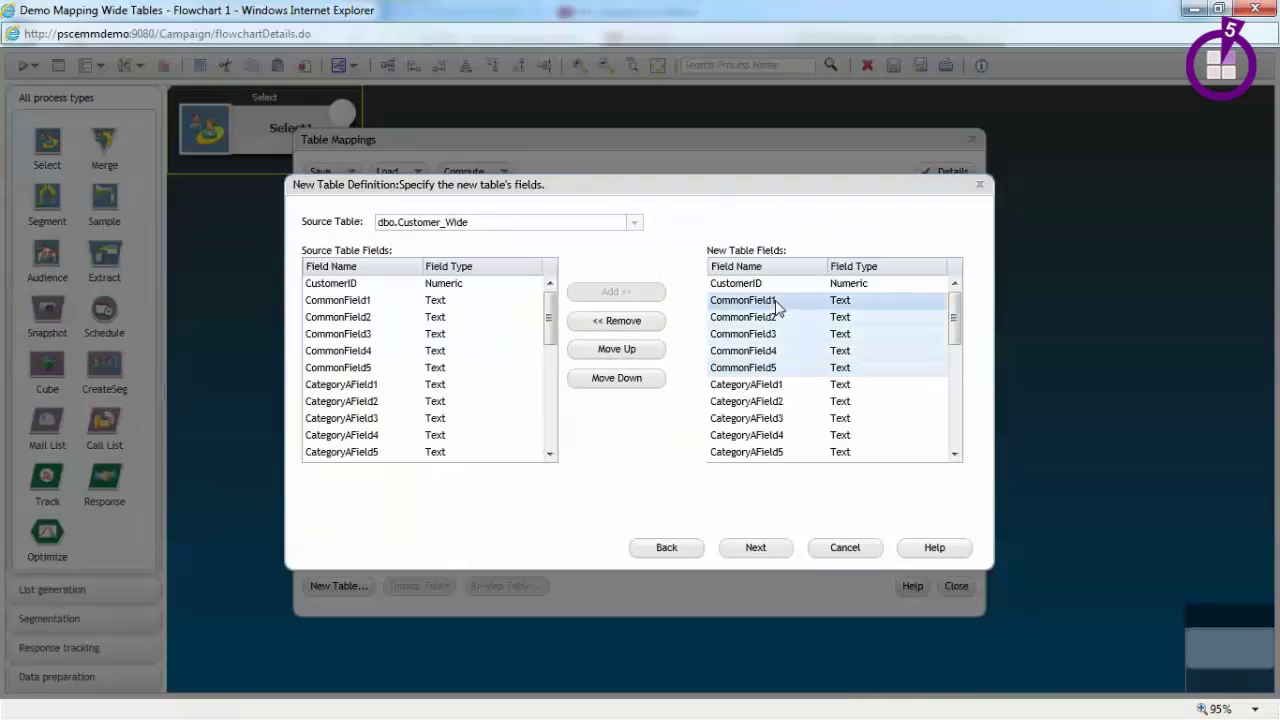
{"action": "left_click", "coordinate": [648, 321]}
Remove CategoryBField1 through CategoryEField5 from the dimension table's fields and accept the remaining field selection
{"action": "left_click", "coordinate": [745, 384]}
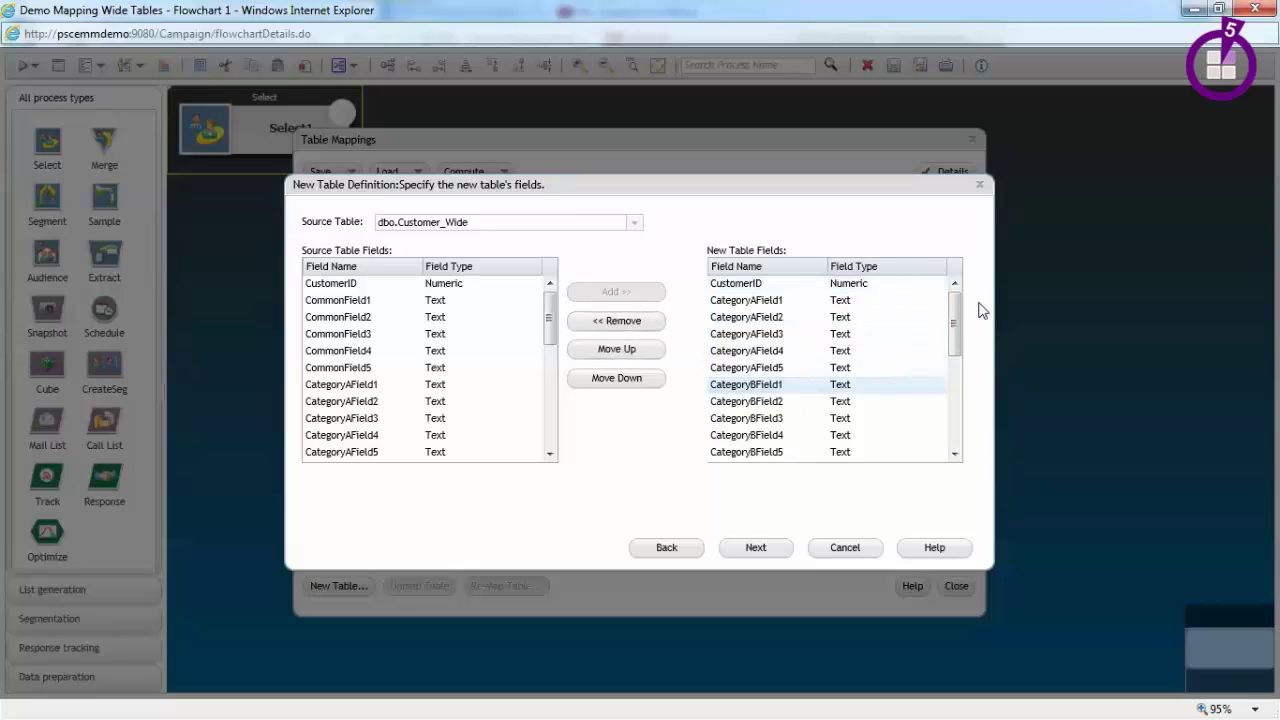
{"action": "left_click_drag", "start_coordinate": [955, 308], "coordinate": [940, 449]}
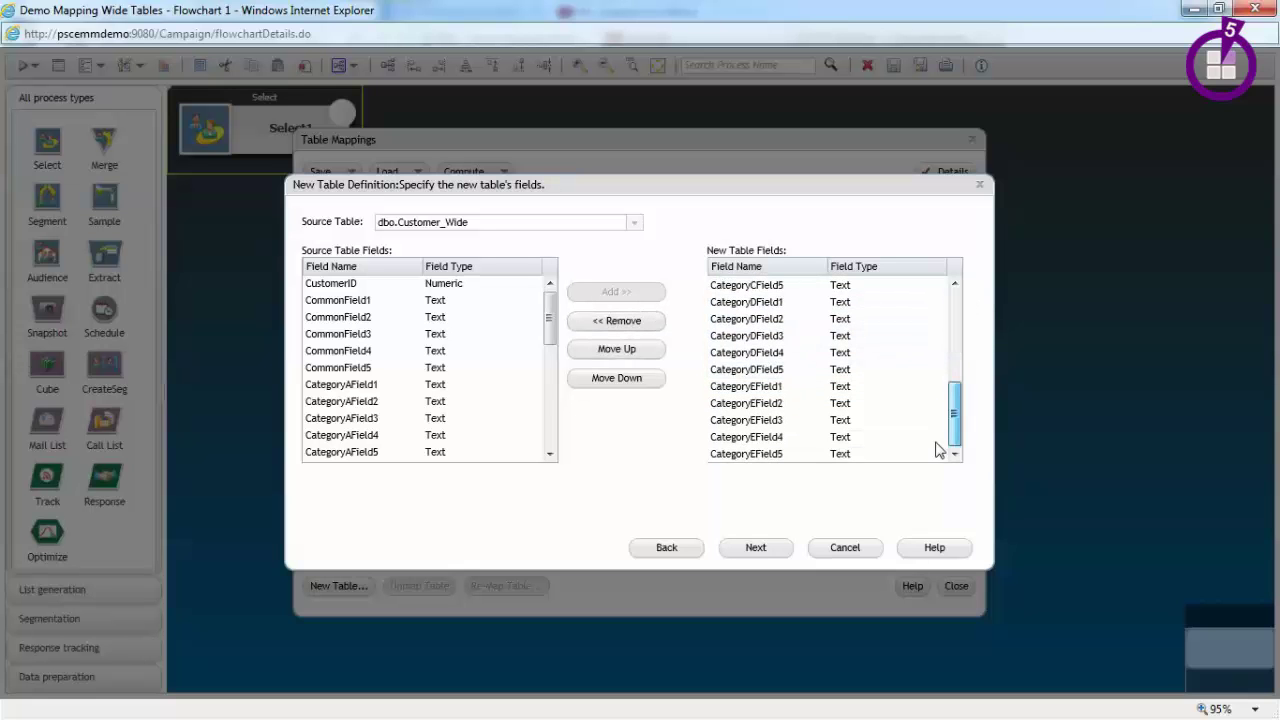
{"action": "left_click", "coordinate": [776, 453], "text": "shift"}
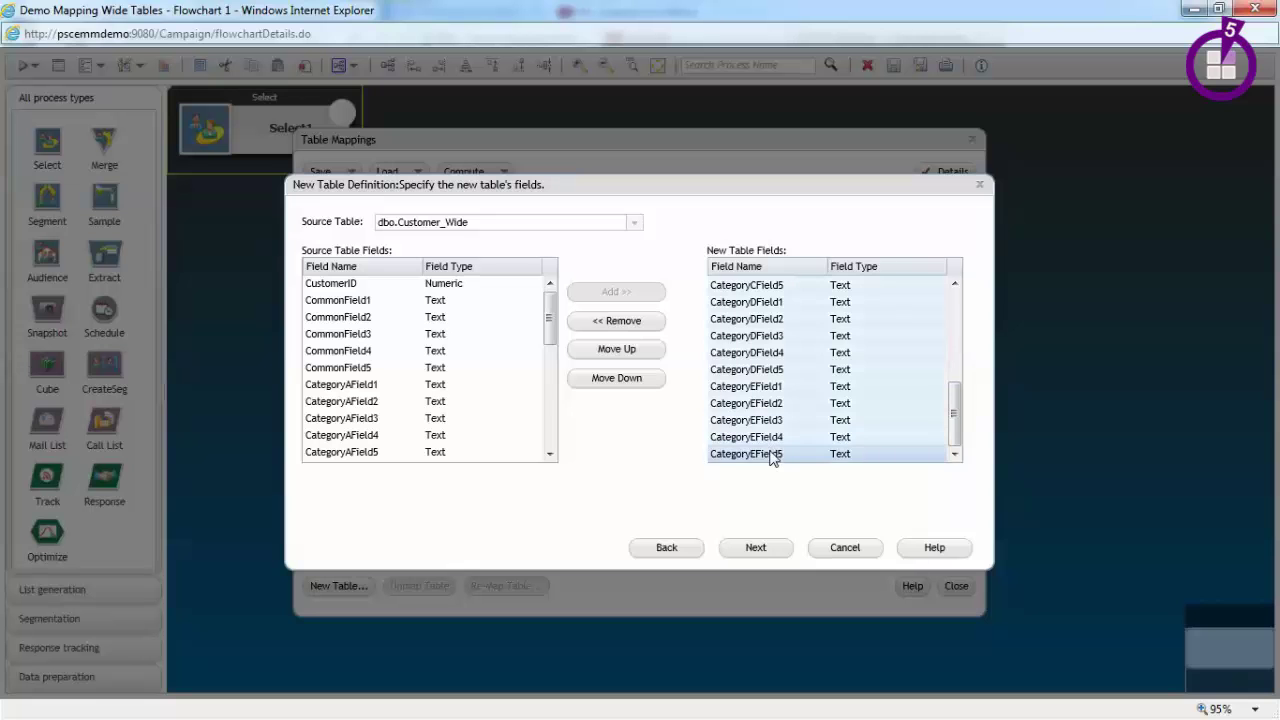
{"action": "left_click", "coordinate": [640, 321]}
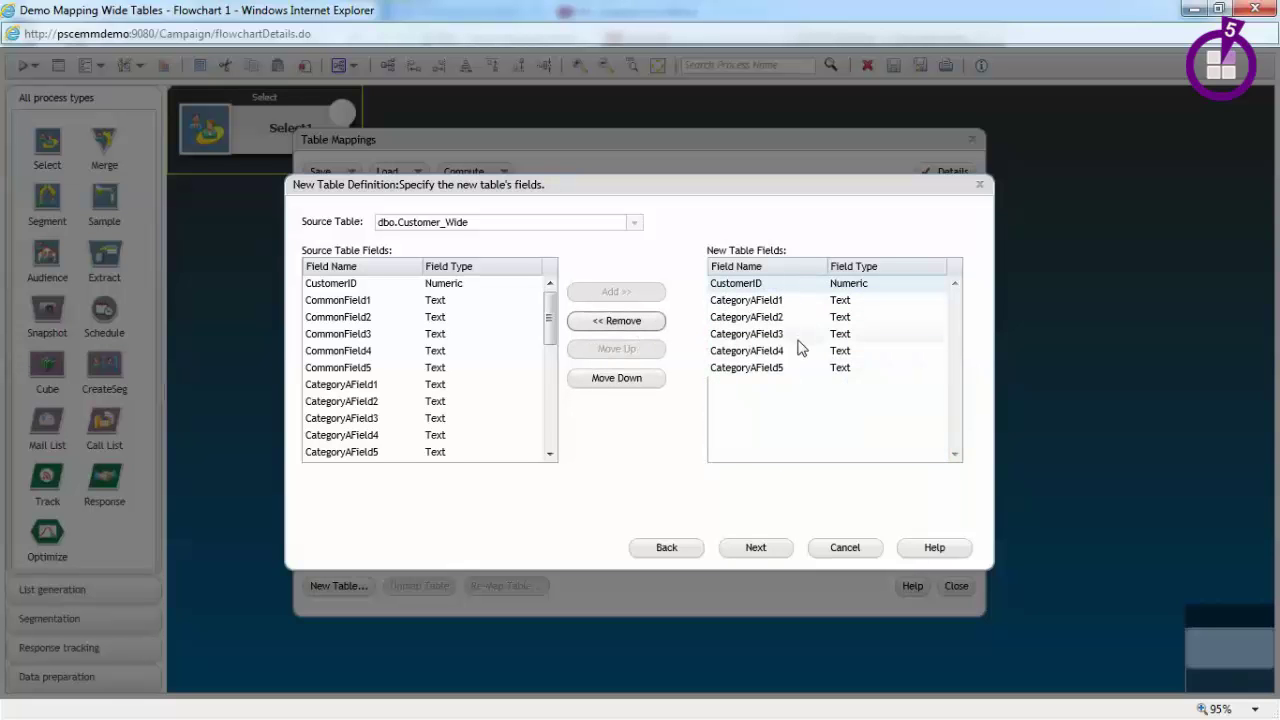
{"action": "left_click", "coordinate": [758, 550]}
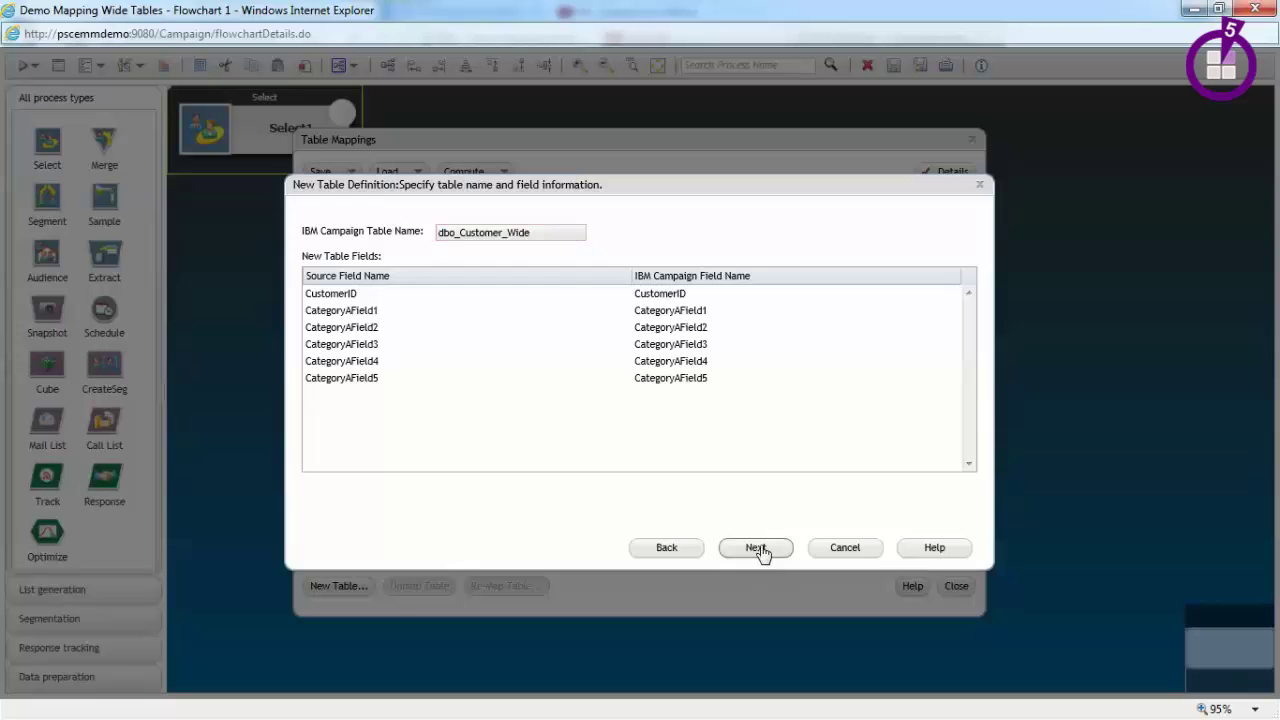
Name the new dimension table dimCustomer_Wide_CategoryAFields
{"action": "left_click_drag", "start_coordinate": [462, 232], "coordinate": [365, 233]}
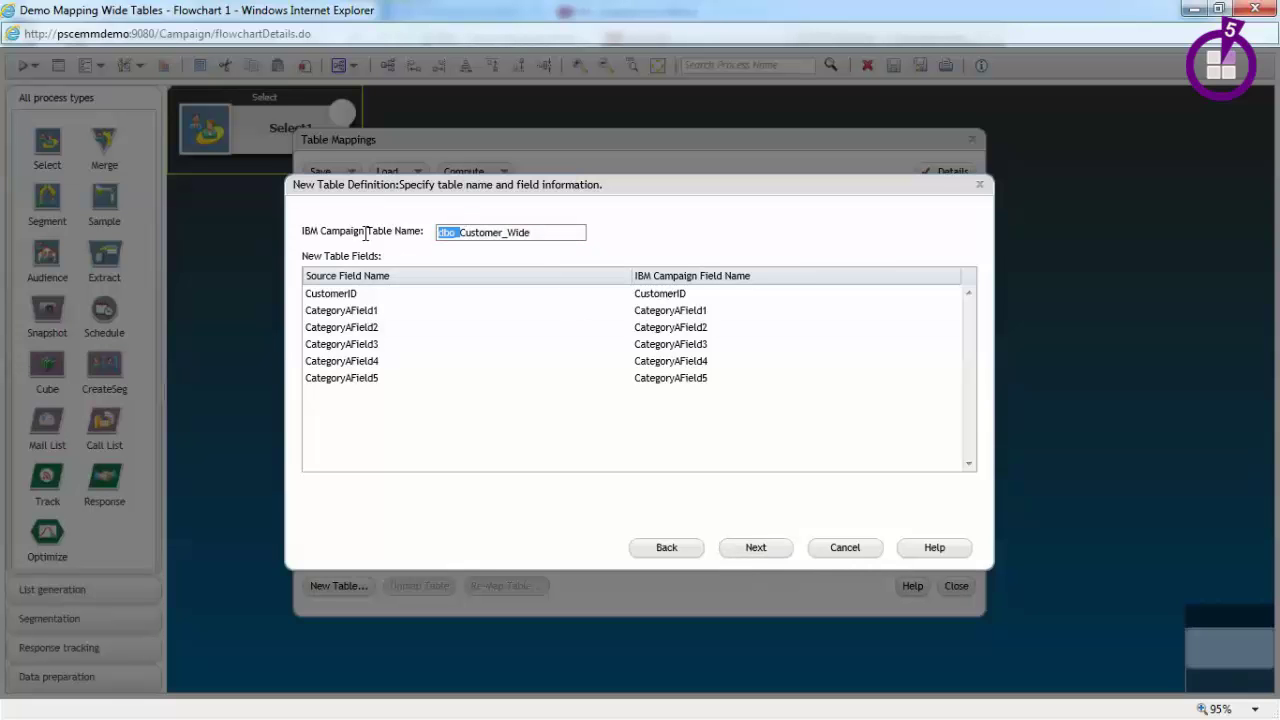
{"action": "type", "text": "dim"}
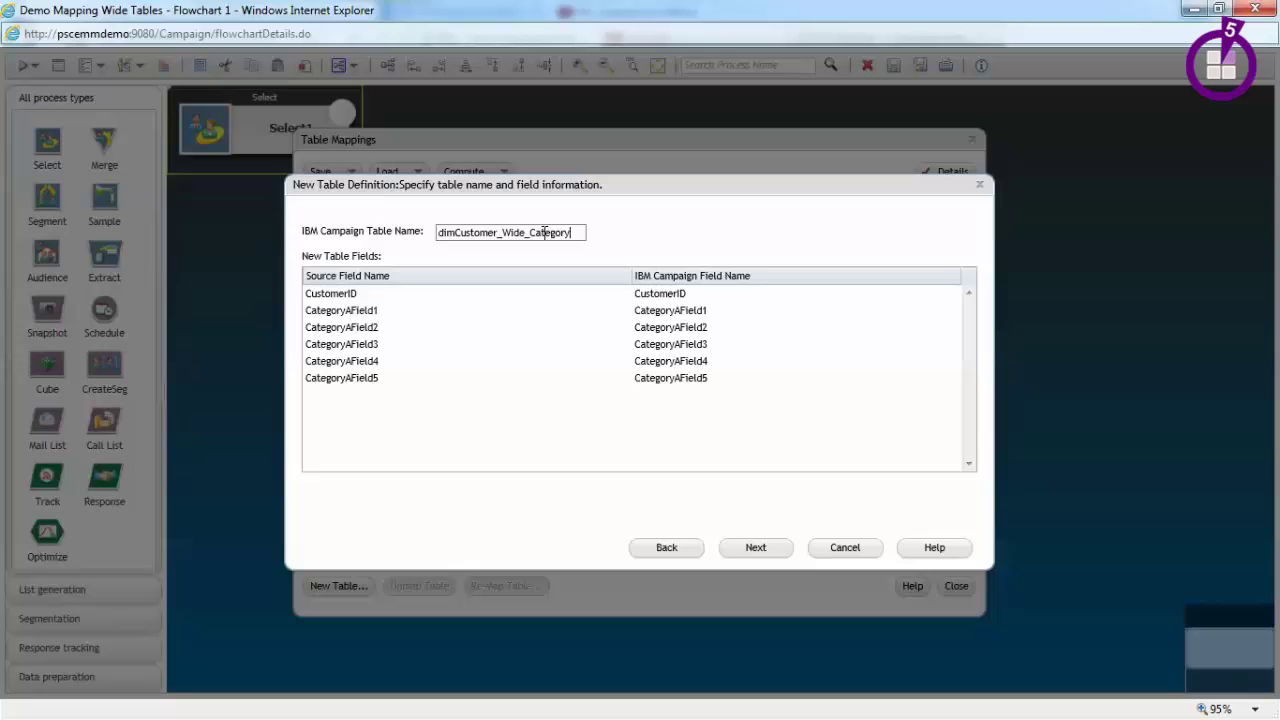
{"action": "type", "text": "elds"}
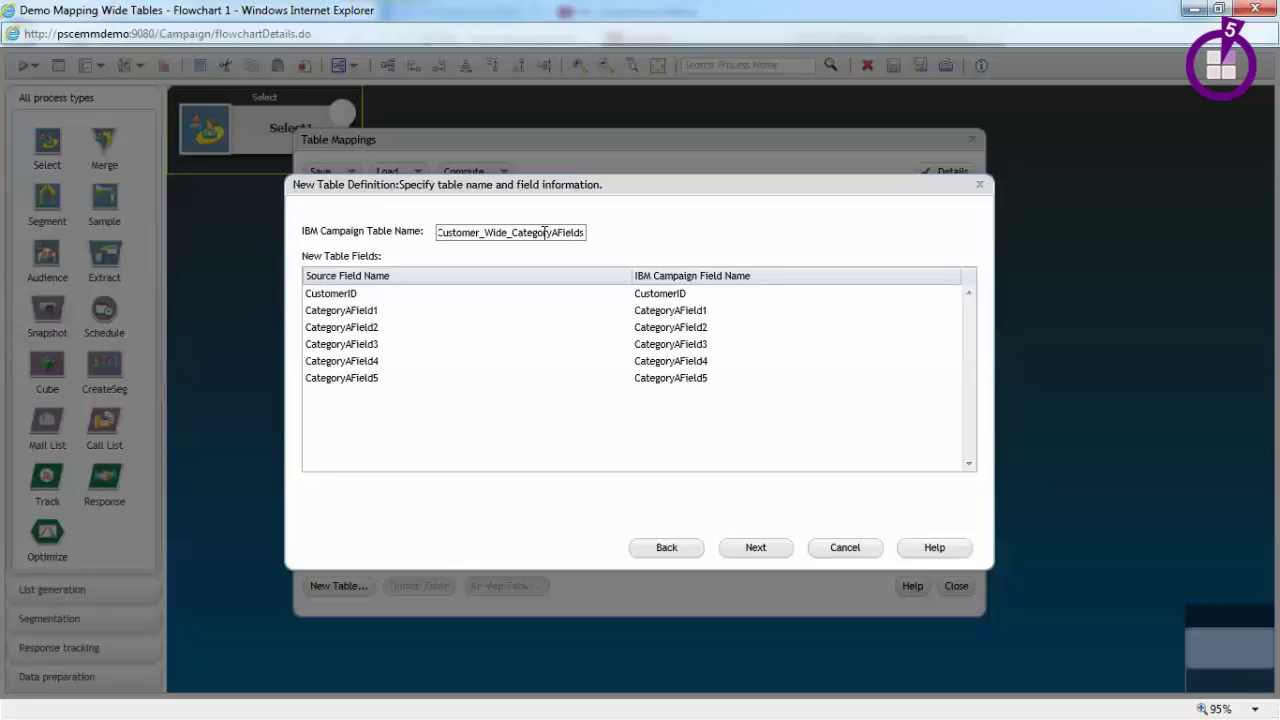
{"action": "left_click", "coordinate": [751, 547]}
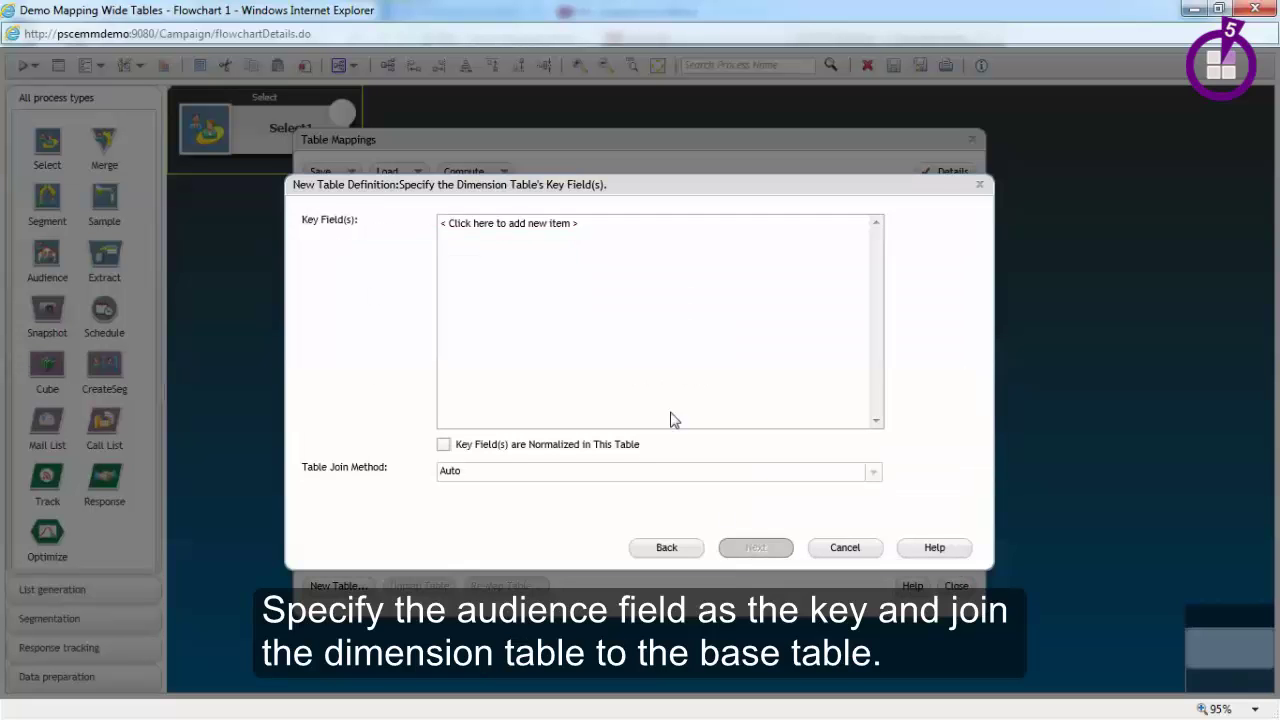
Set CustomerID as the Category A dimension table's key field and mark the key as normalized in this table
{"action": "left_click", "coordinate": [563, 229]}
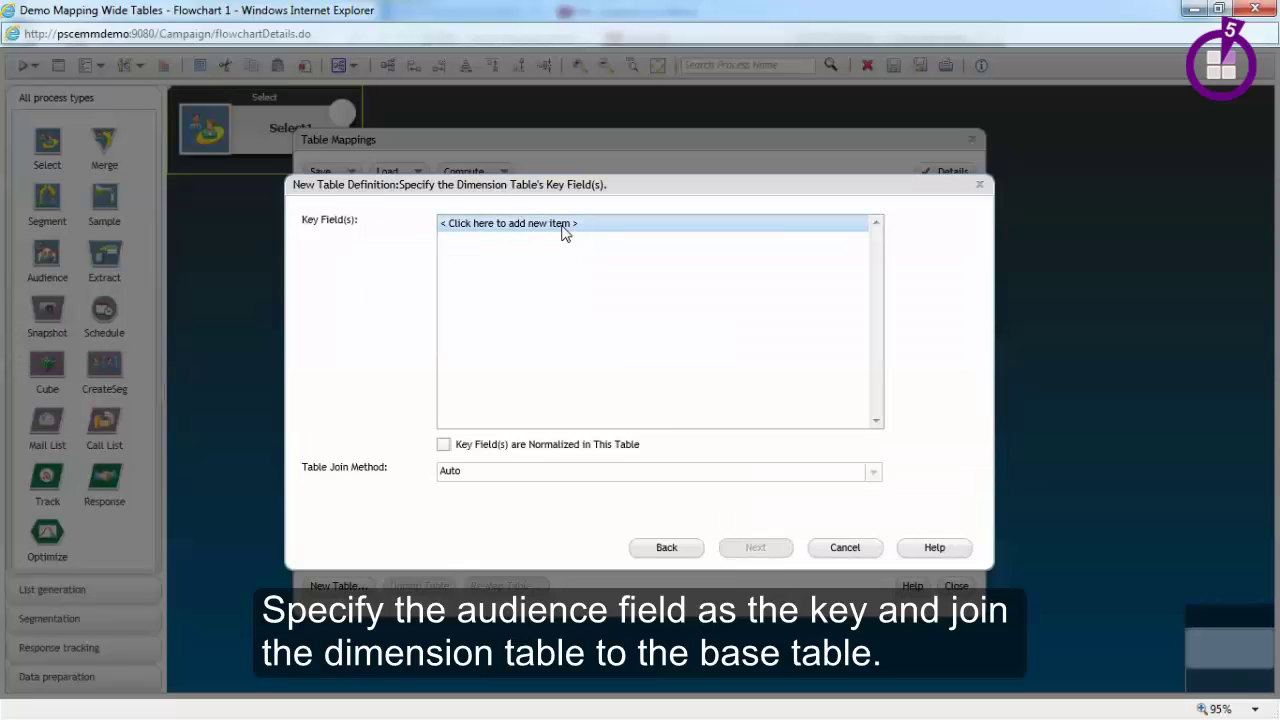
{"action": "left_click", "coordinate": [563, 232]}
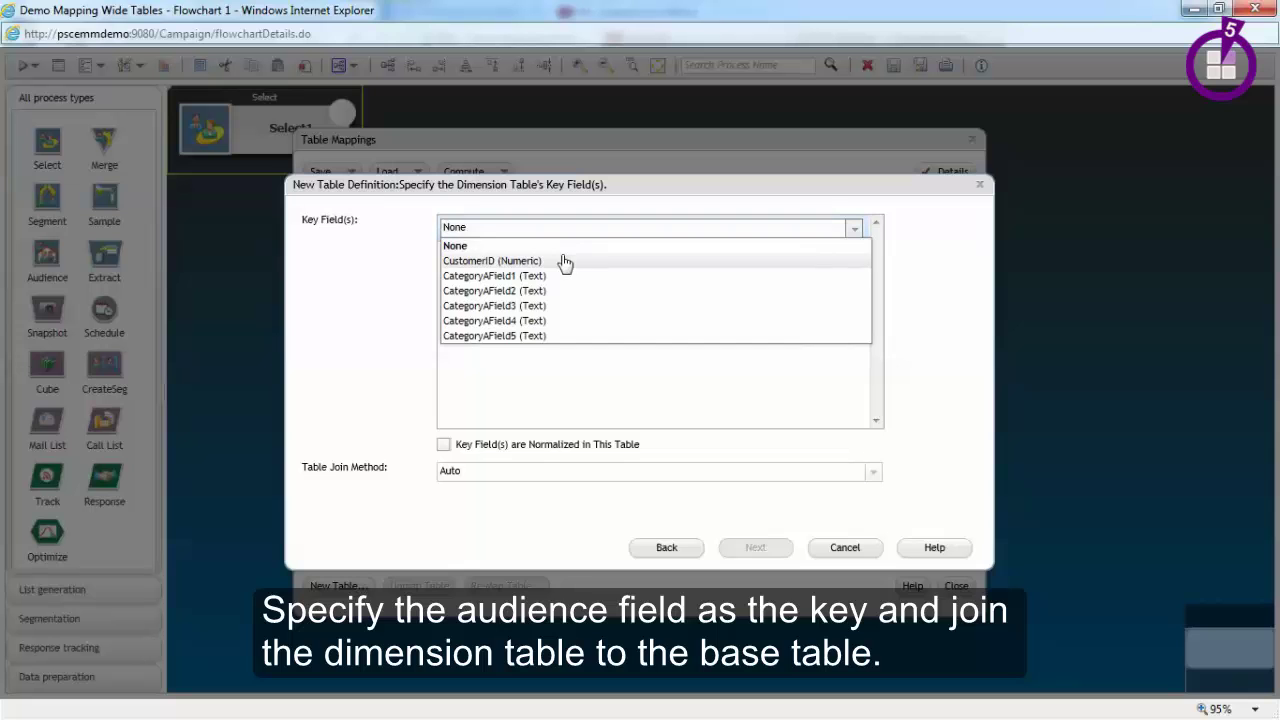
{"action": "left_click", "coordinate": [565, 261]}
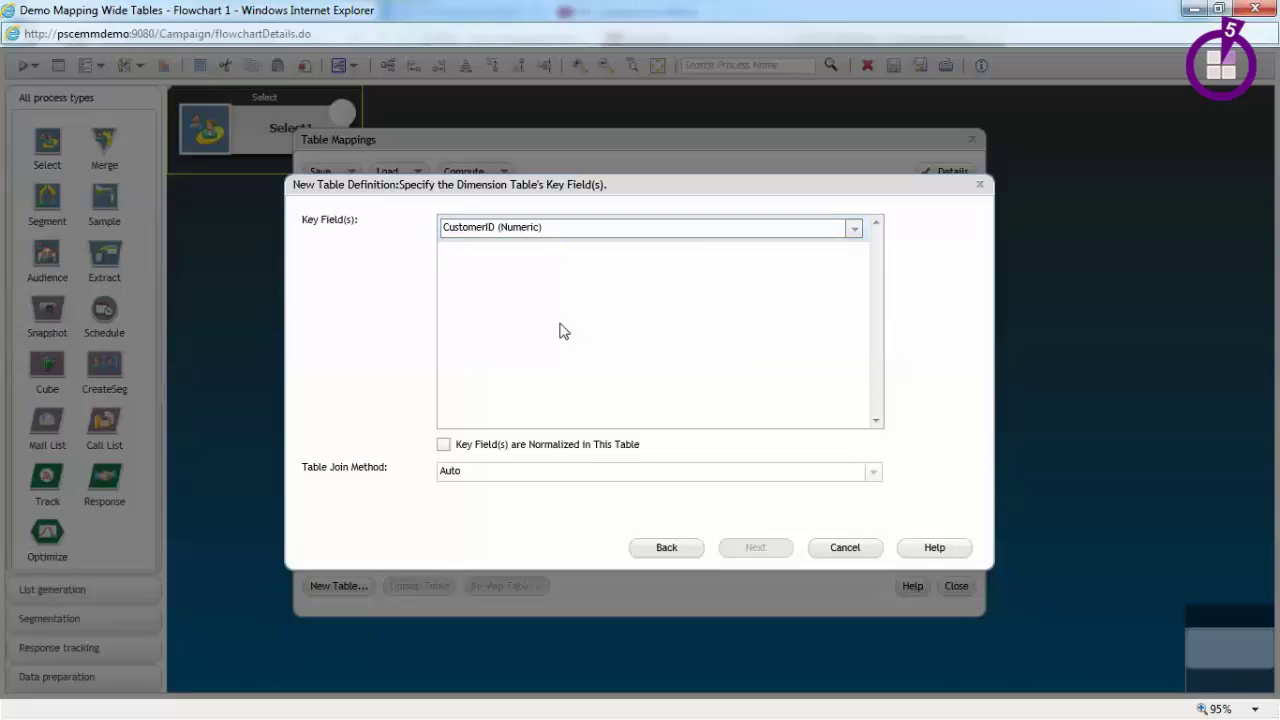
{"action": "left_click", "coordinate": [558, 447]}
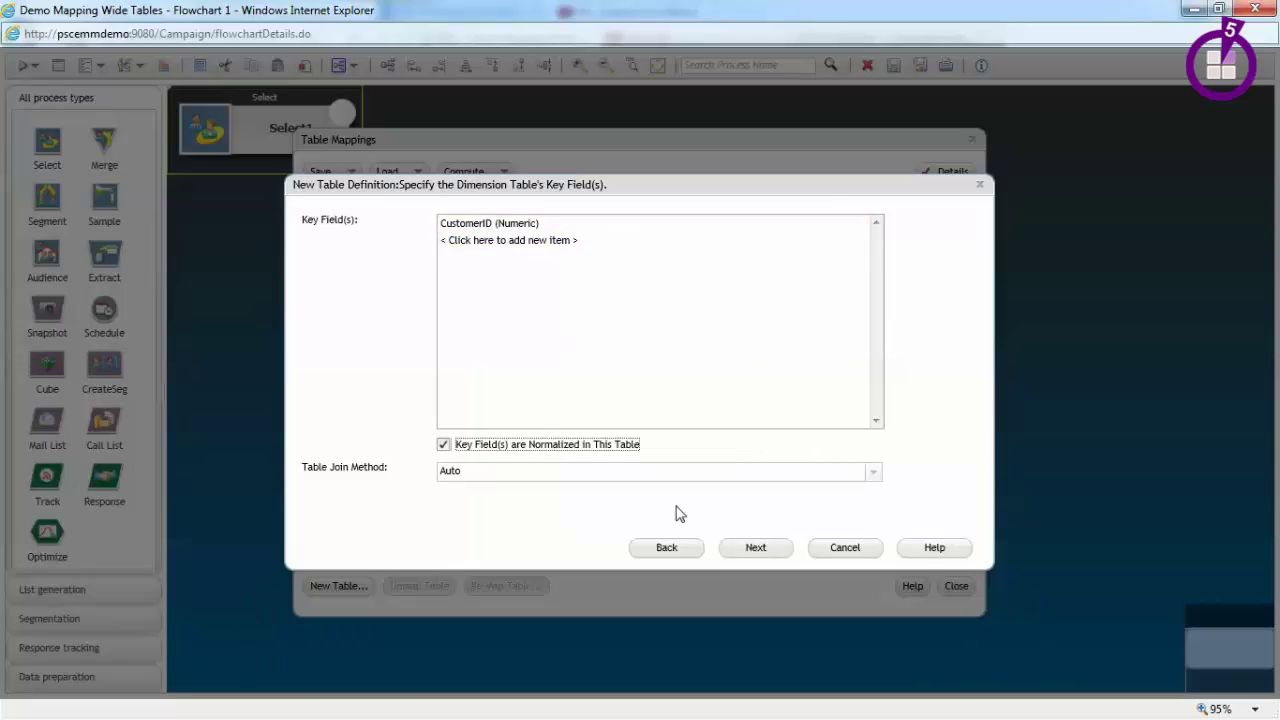
{"action": "left_click", "coordinate": [757, 548]}
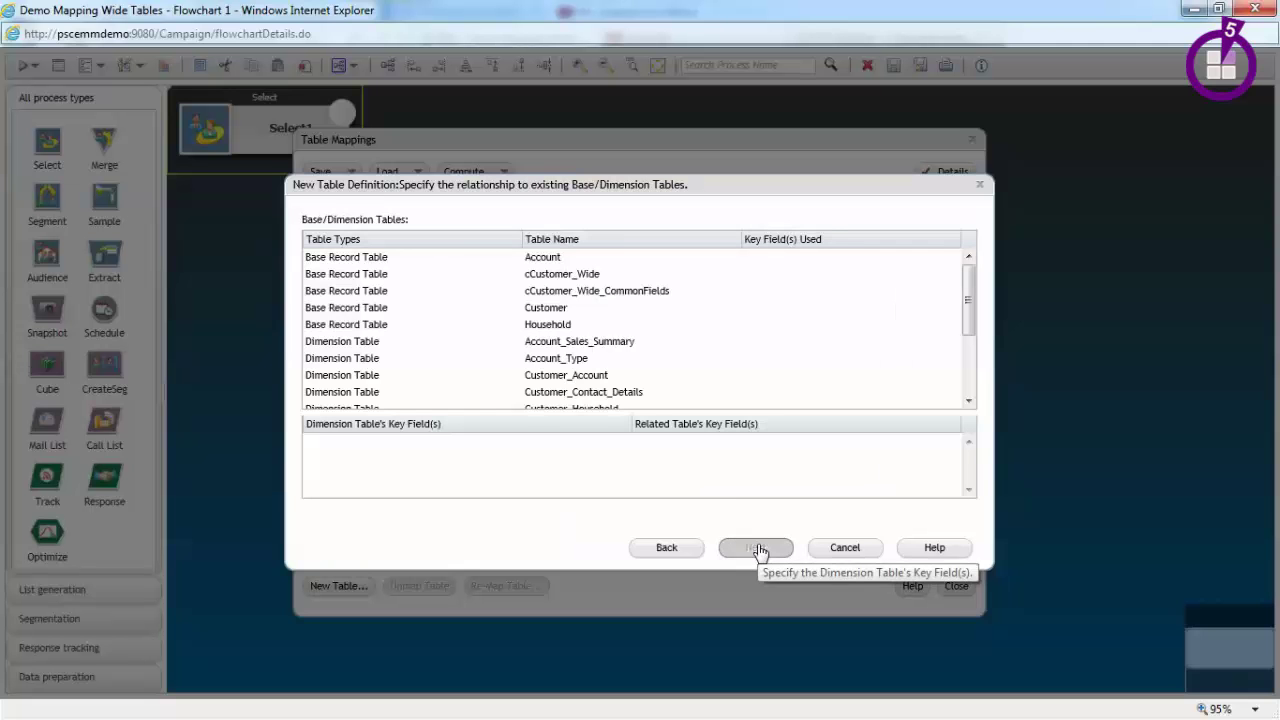
Join the dimension table to the cCustomer_Wide_CommonFields base table on CustomerID and finish the table definition
{"action": "left_click", "coordinate": [611, 296]}
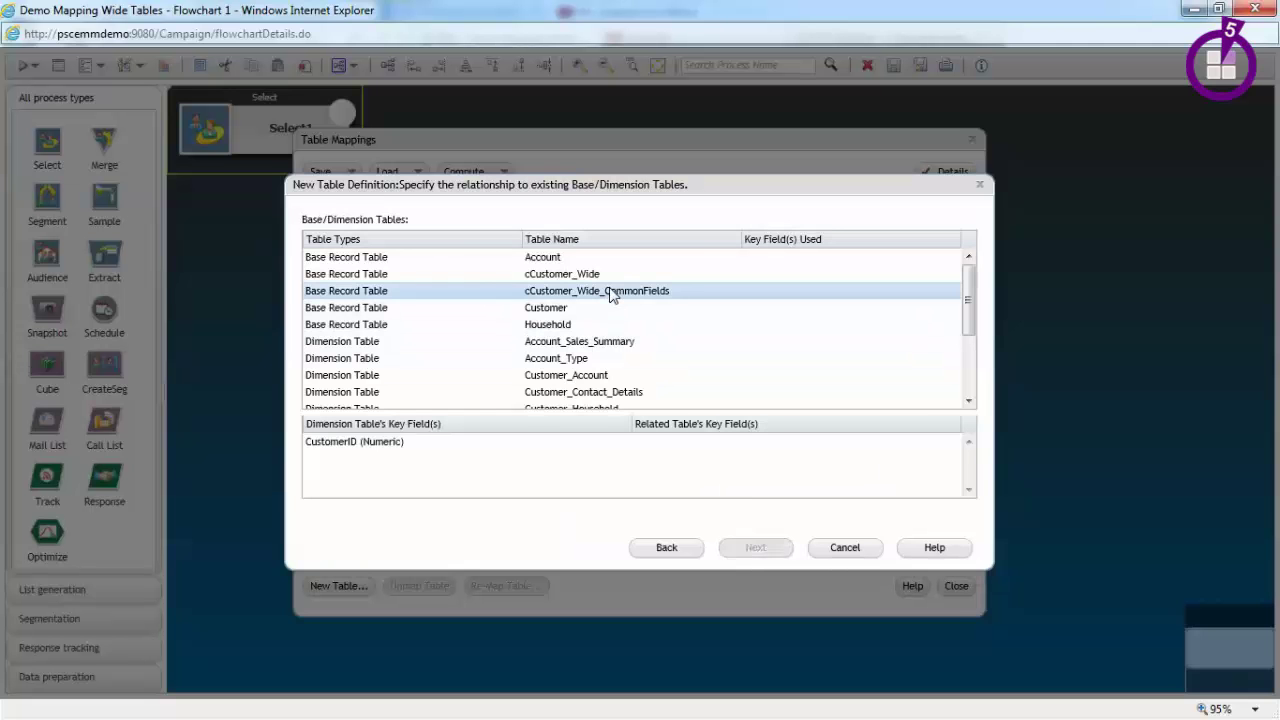
{"action": "left_click", "coordinate": [751, 447]}
{"action": "left_click", "coordinate": [751, 449]}
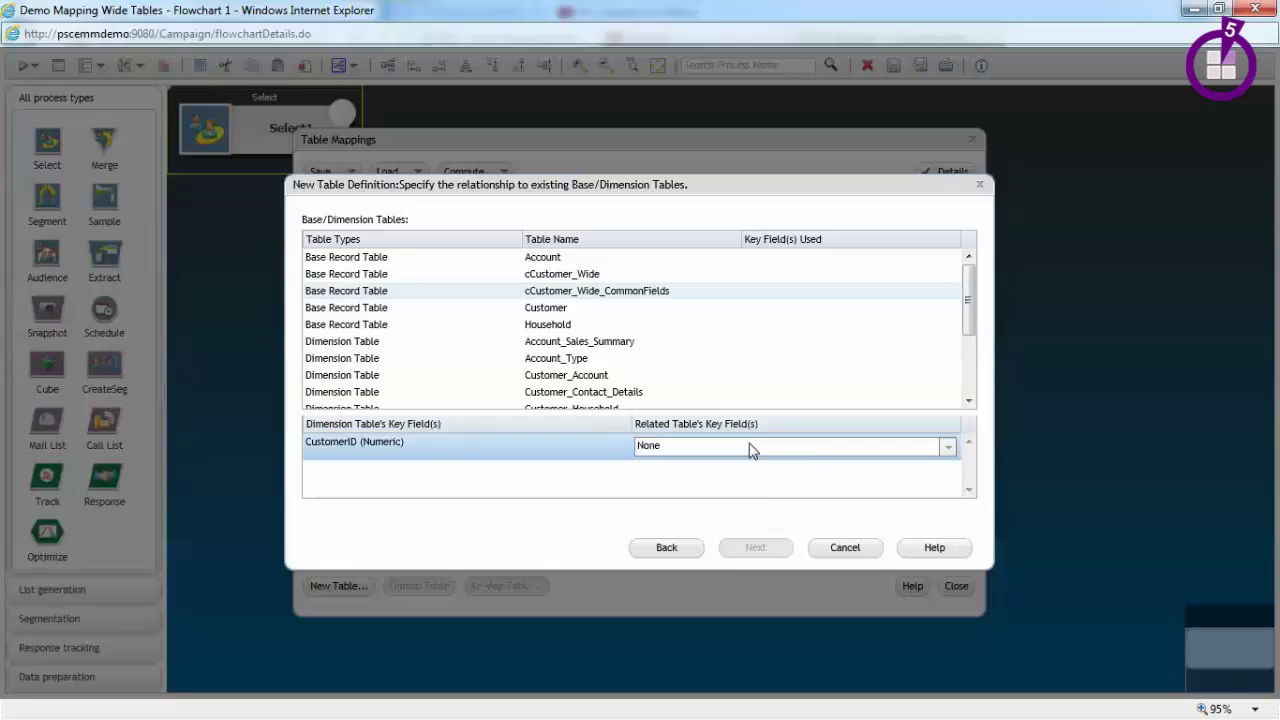
{"action": "left_click", "coordinate": [751, 449]}
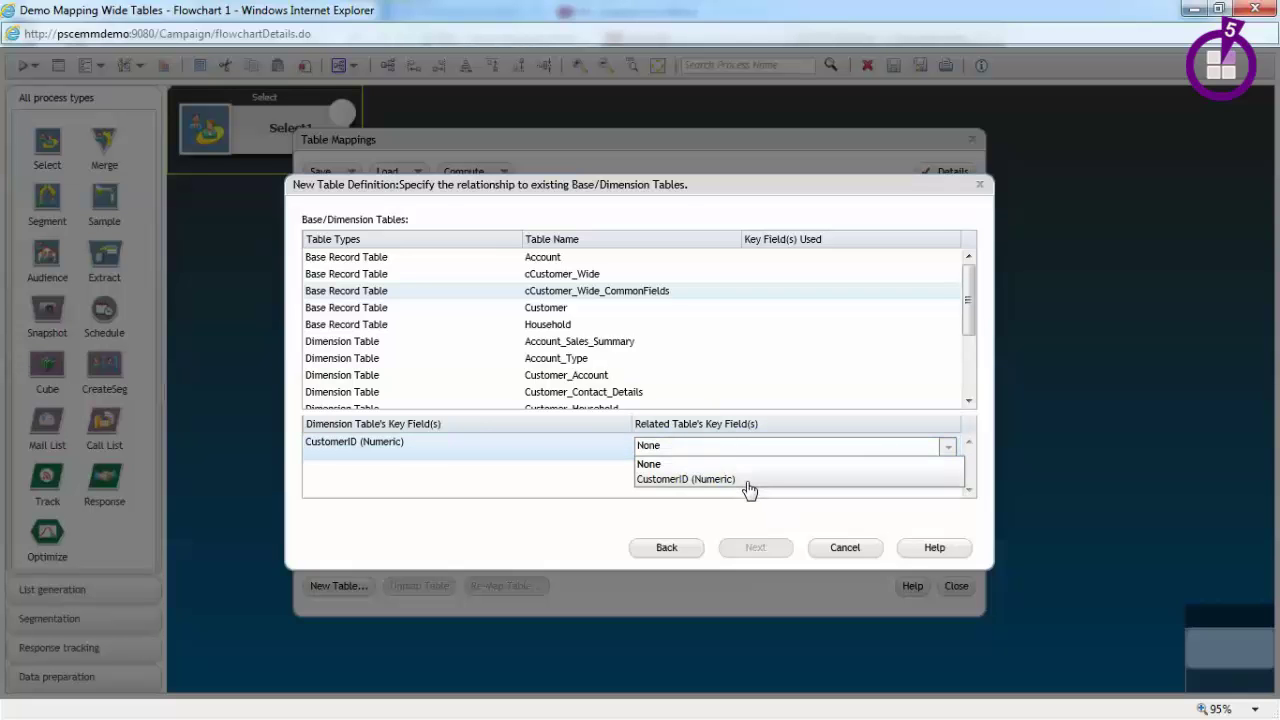
{"action": "left_click", "coordinate": [748, 479]}
{"action": "left_click", "coordinate": [756, 550]}
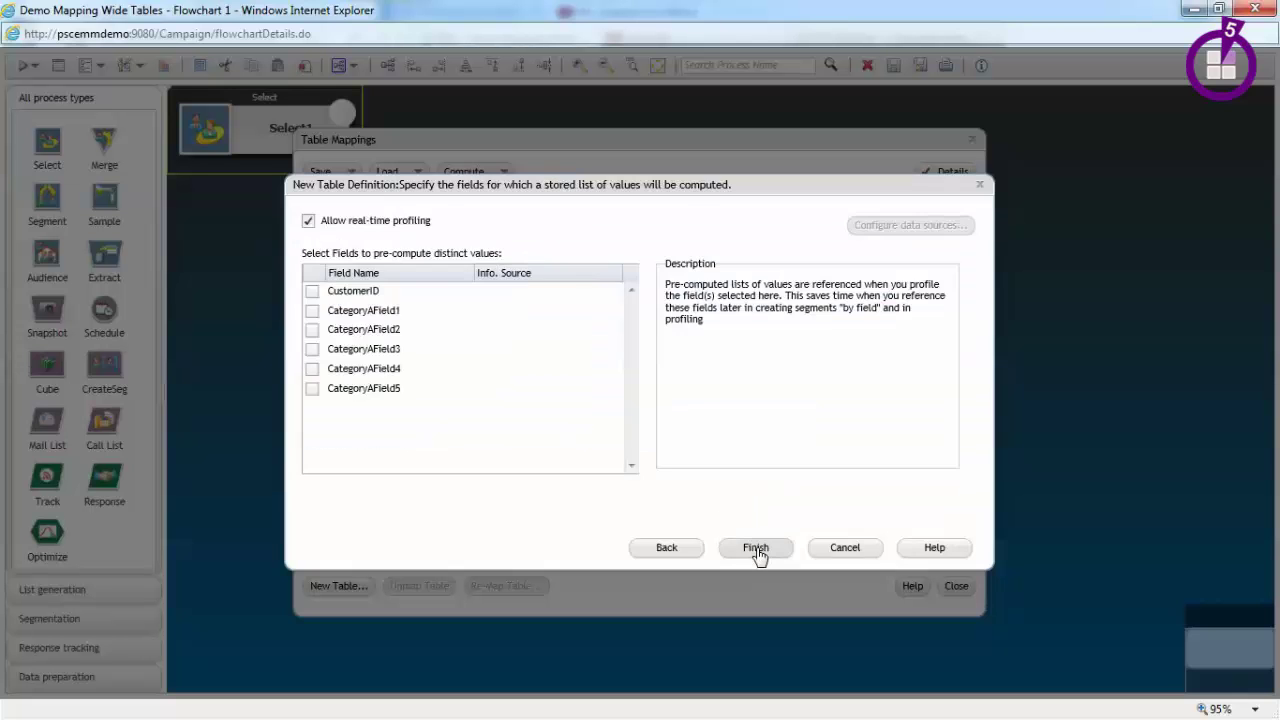
{"action": "left_click", "coordinate": [757, 552]}
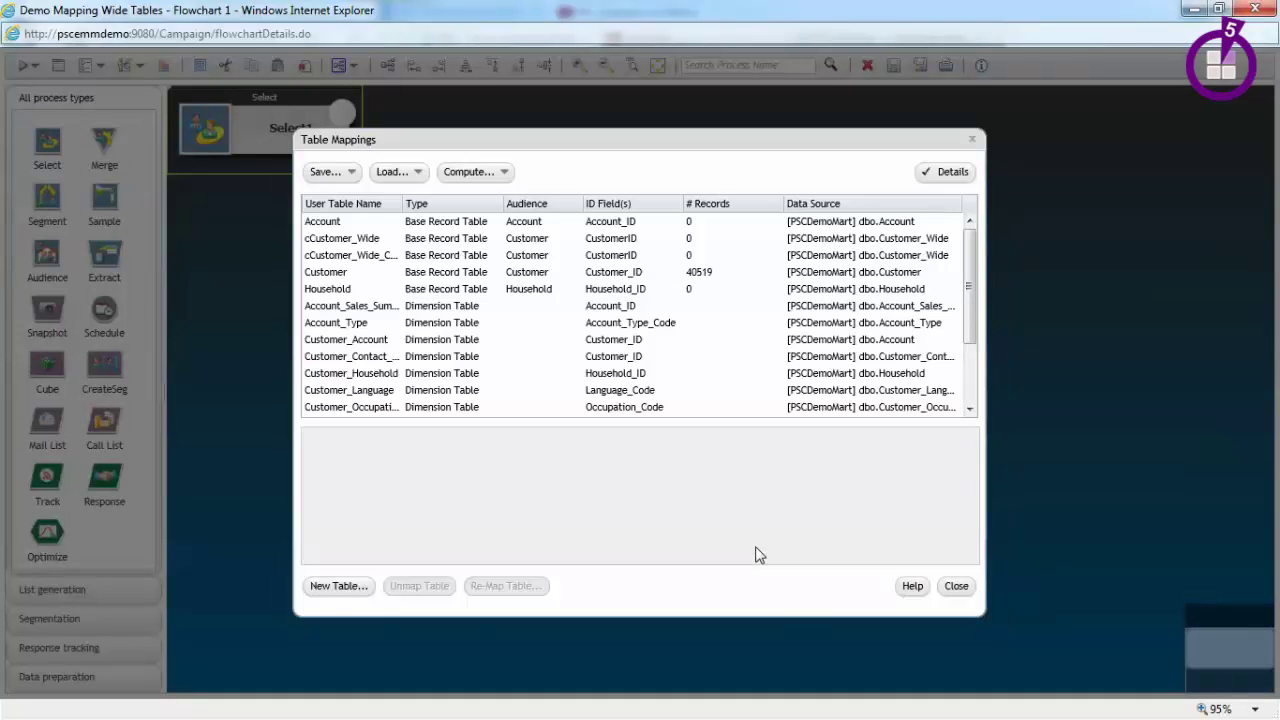
Start another Dimension Table mapped to an existing database table, with dbo.Customer_Wide as its source
{"action": "left_click", "coordinate": [335, 590]}
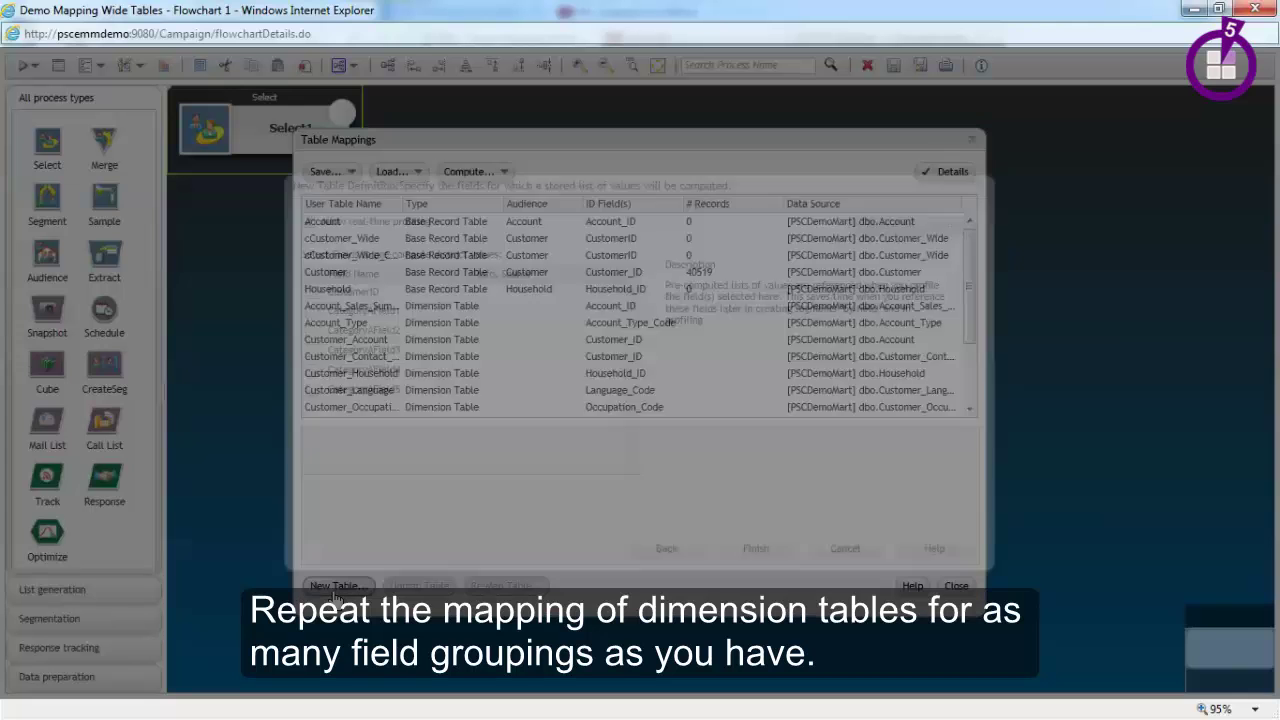
{"action": "left_click", "coordinate": [380, 268]}
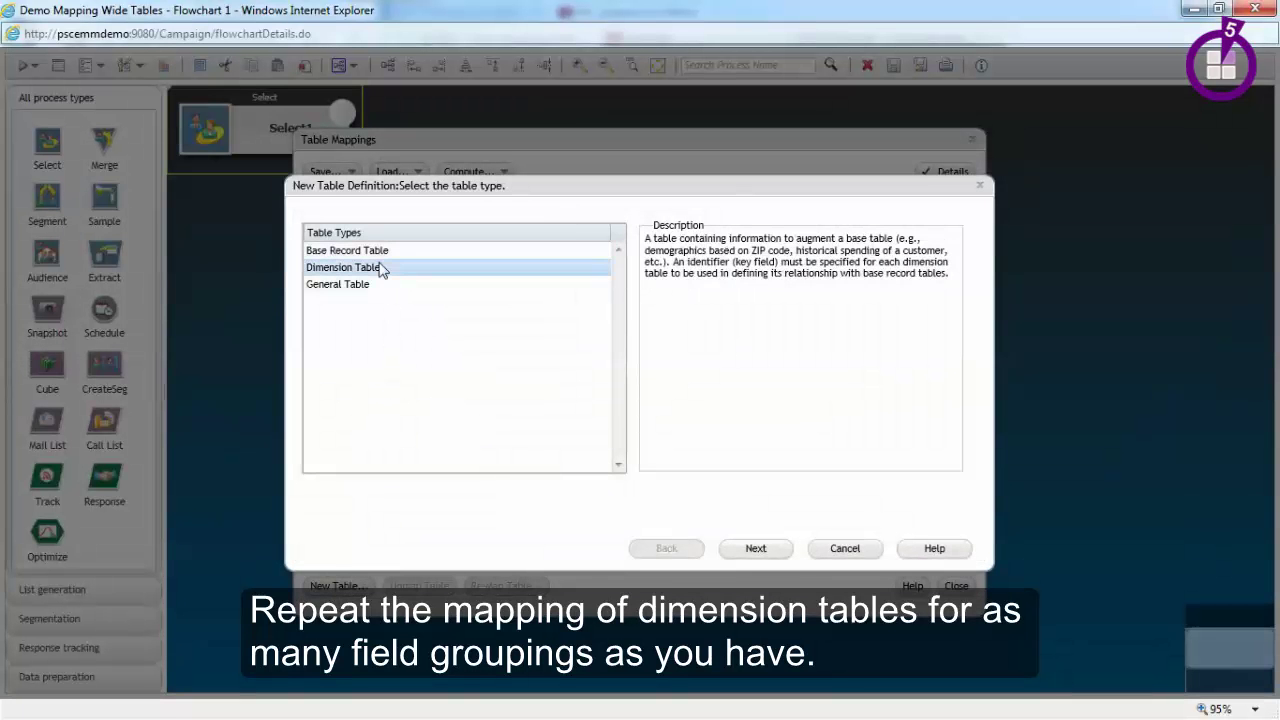
{"action": "left_click", "coordinate": [752, 545]}
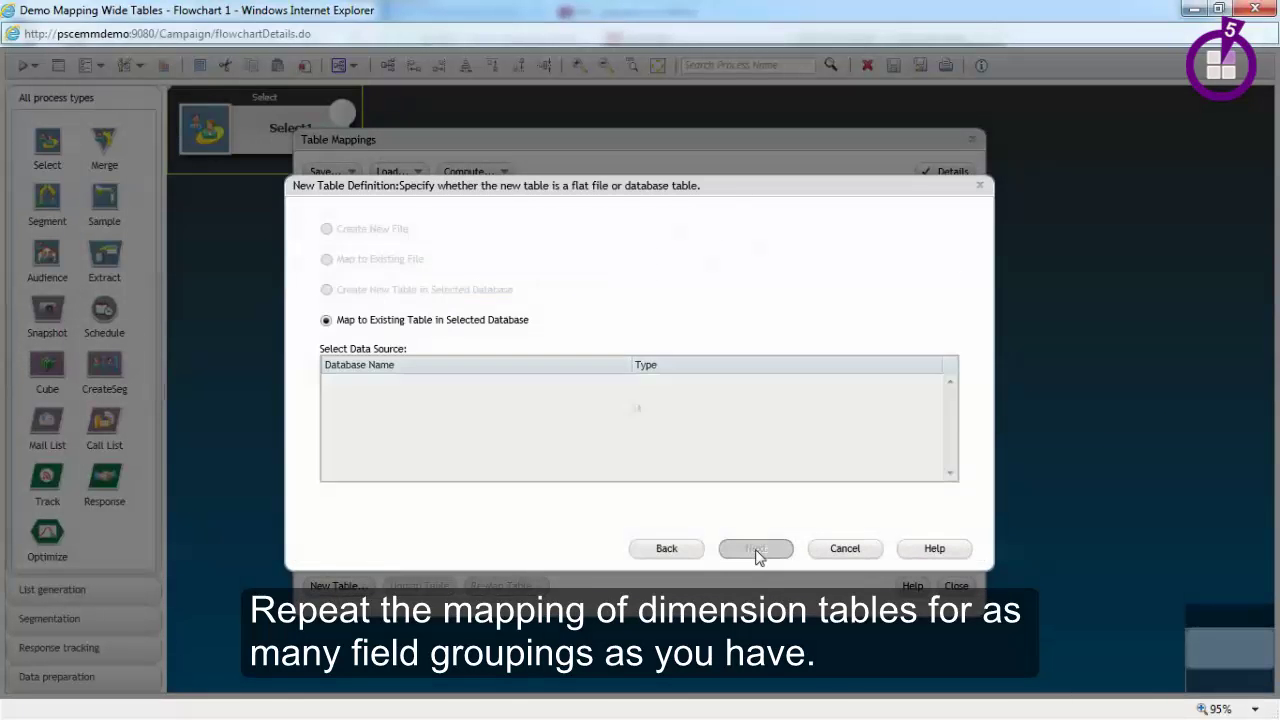
{"action": "left_click", "coordinate": [755, 548]}
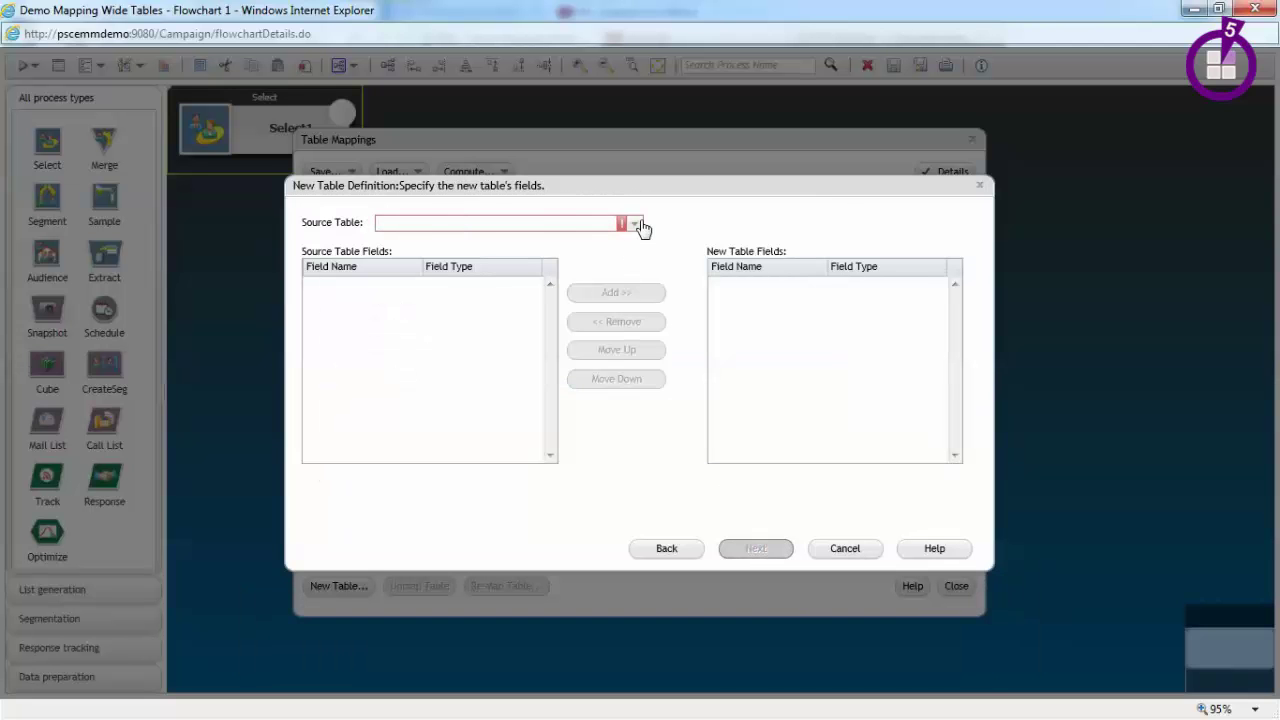
{"action": "left_click", "coordinate": [636, 223]}
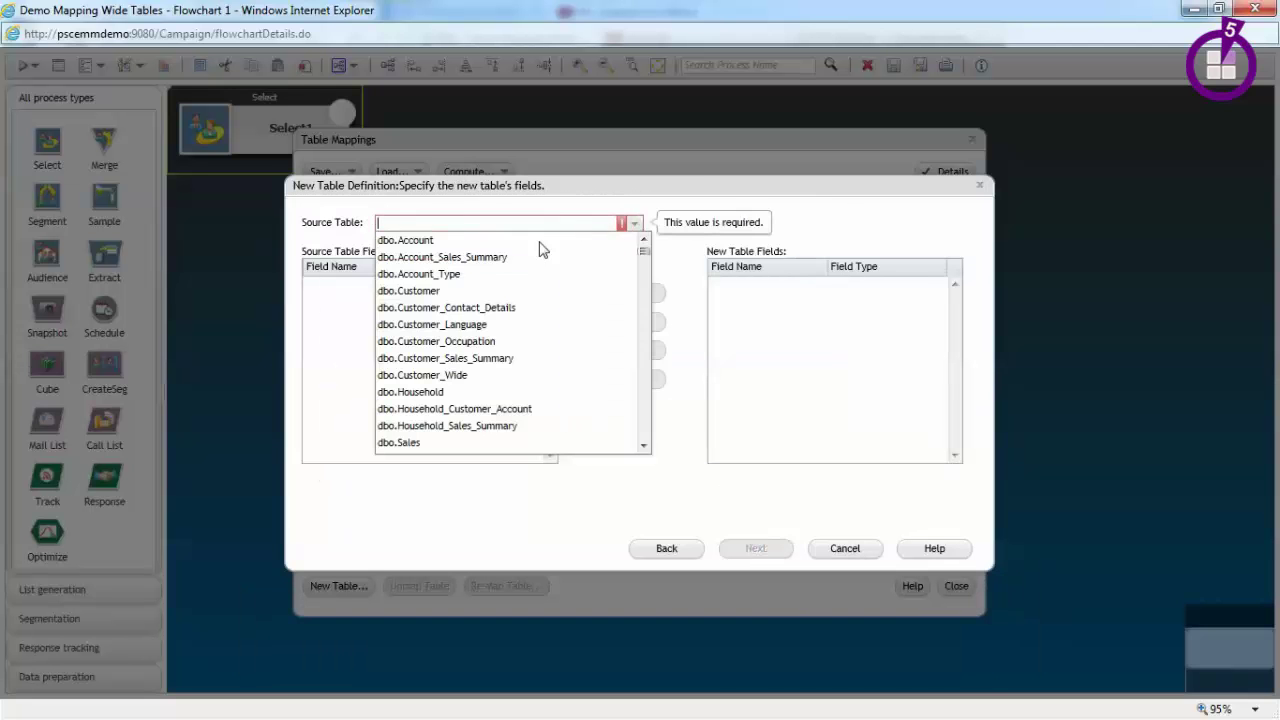
{"action": "left_click", "coordinate": [510, 375]}
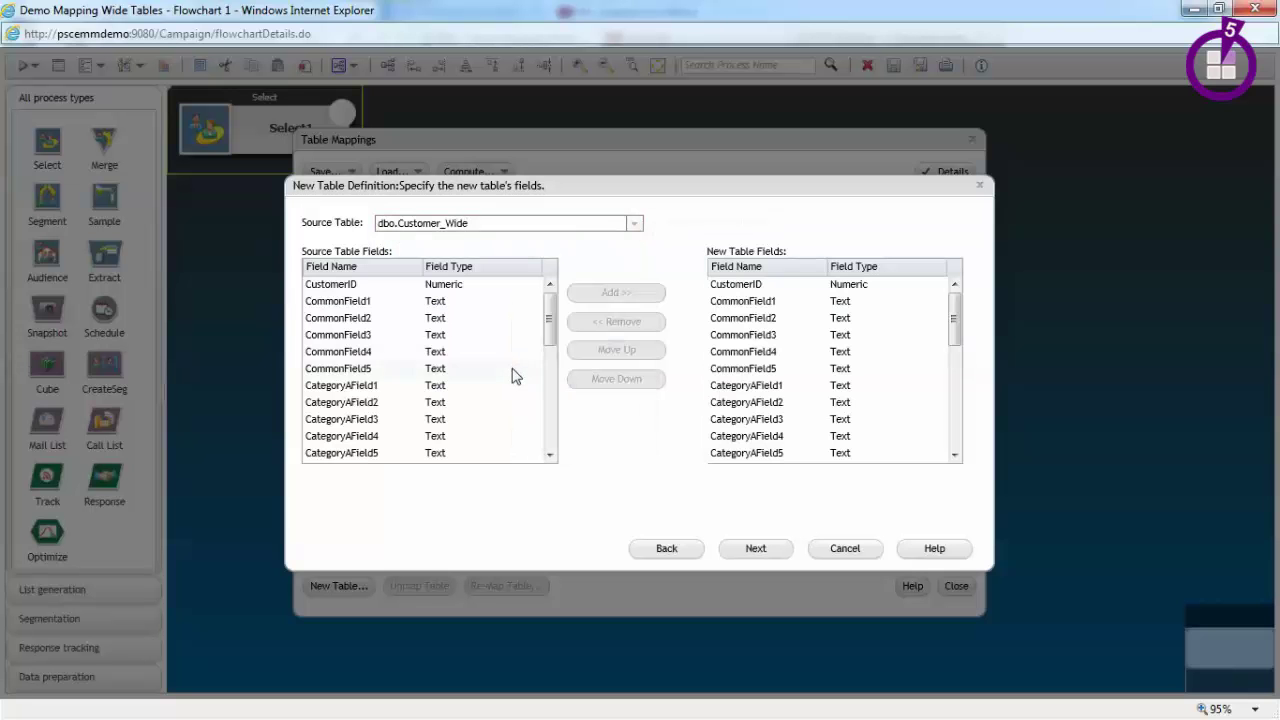
Remove CommonField1 through CommonField5 and CategoryAField1 through CategoryAField5 from the new table's fields
{"action": "left_click", "coordinate": [763, 305]}
{"action": "key", "text": "shift+End"}
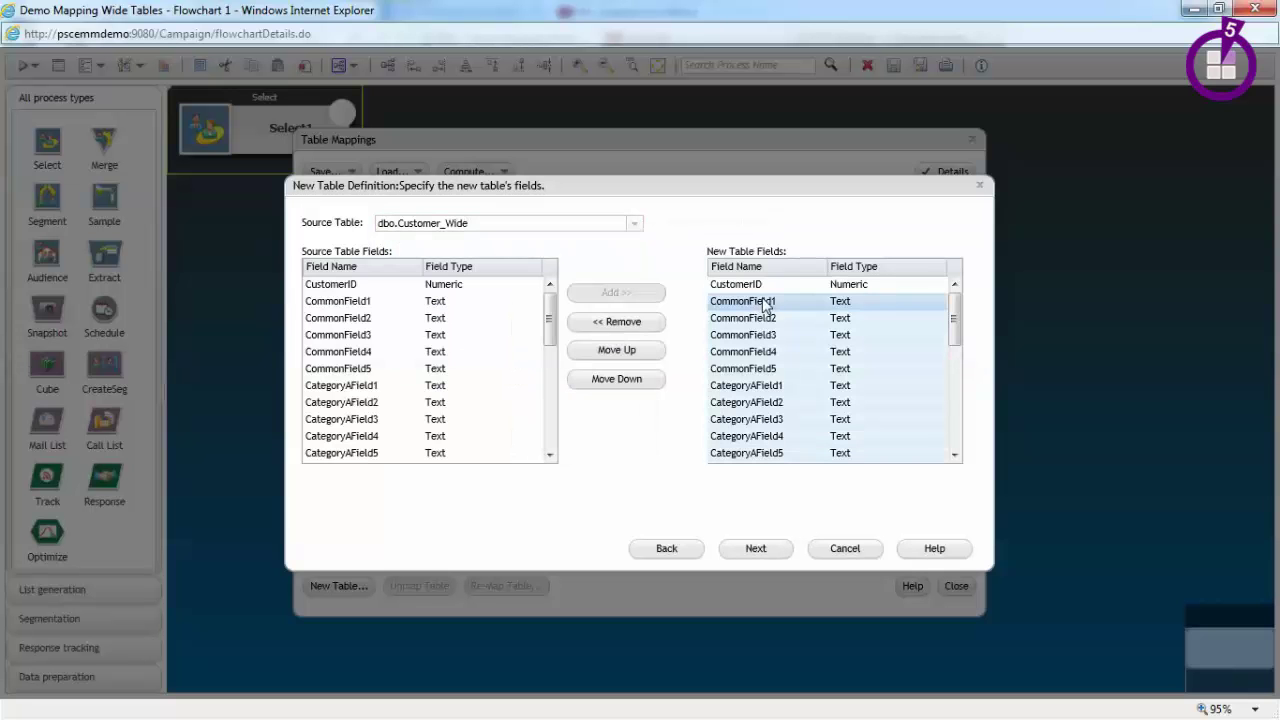
{"action": "left_click", "coordinate": [645, 326]}
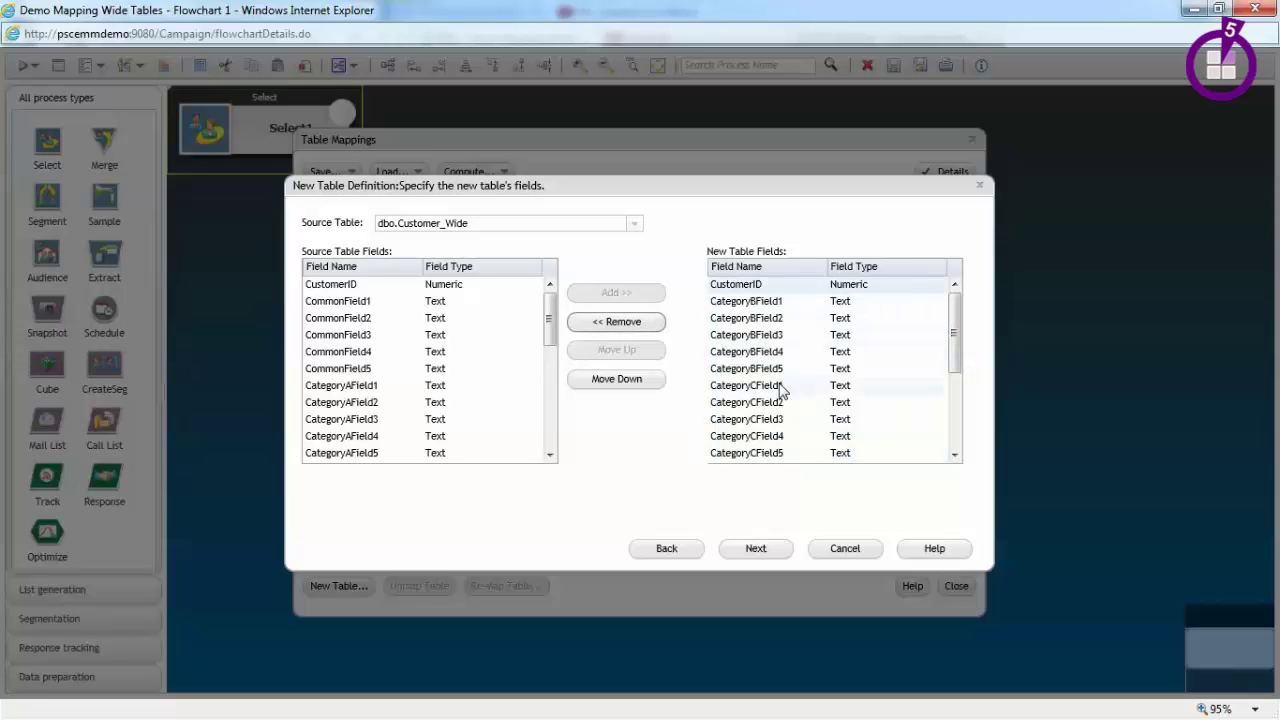
Remove CategoryCField1 through CategoryEField5 from the new table's fields and accept the remaining field selection
{"action": "left_click", "coordinate": [782, 385]}
{"action": "scroll", "coordinate": [957, 385], "scroll_direction": "down", "scroll_amount": 1}
{"action": "left_click_drag", "start_coordinate": [957, 385], "coordinate": [957, 449]}
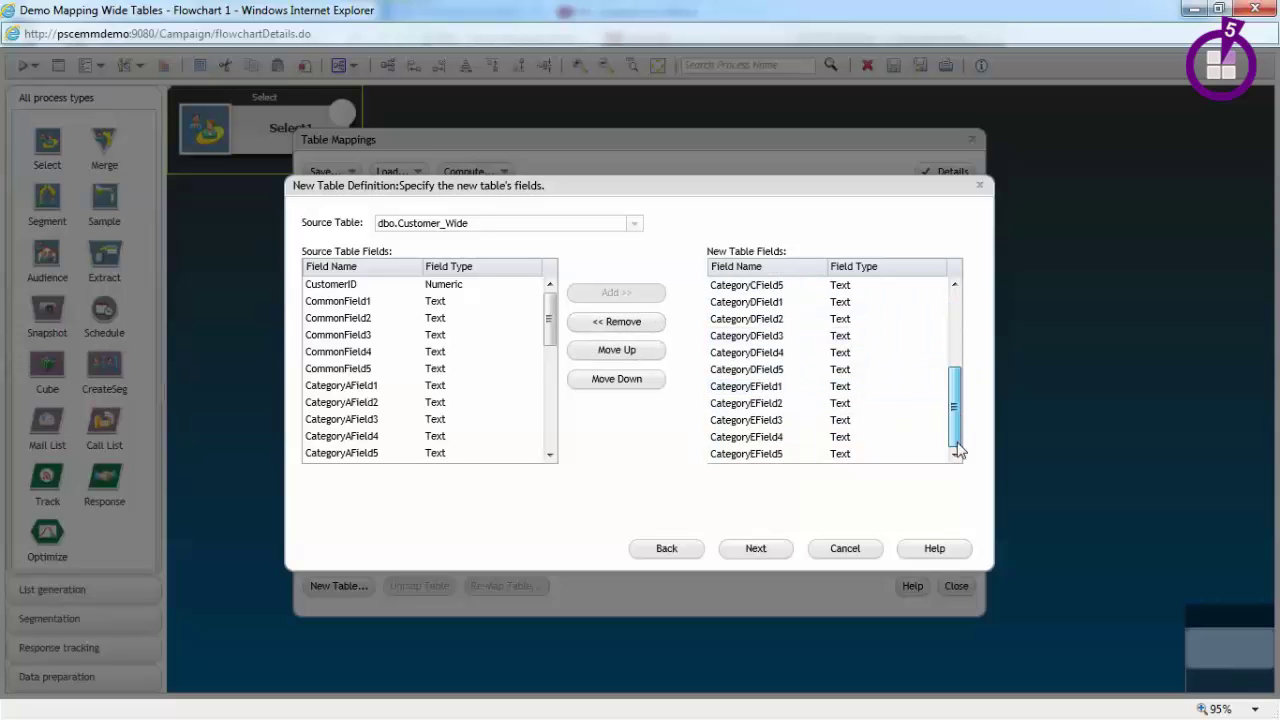
{"action": "left_click", "coordinate": [757, 455], "text": "shift"}
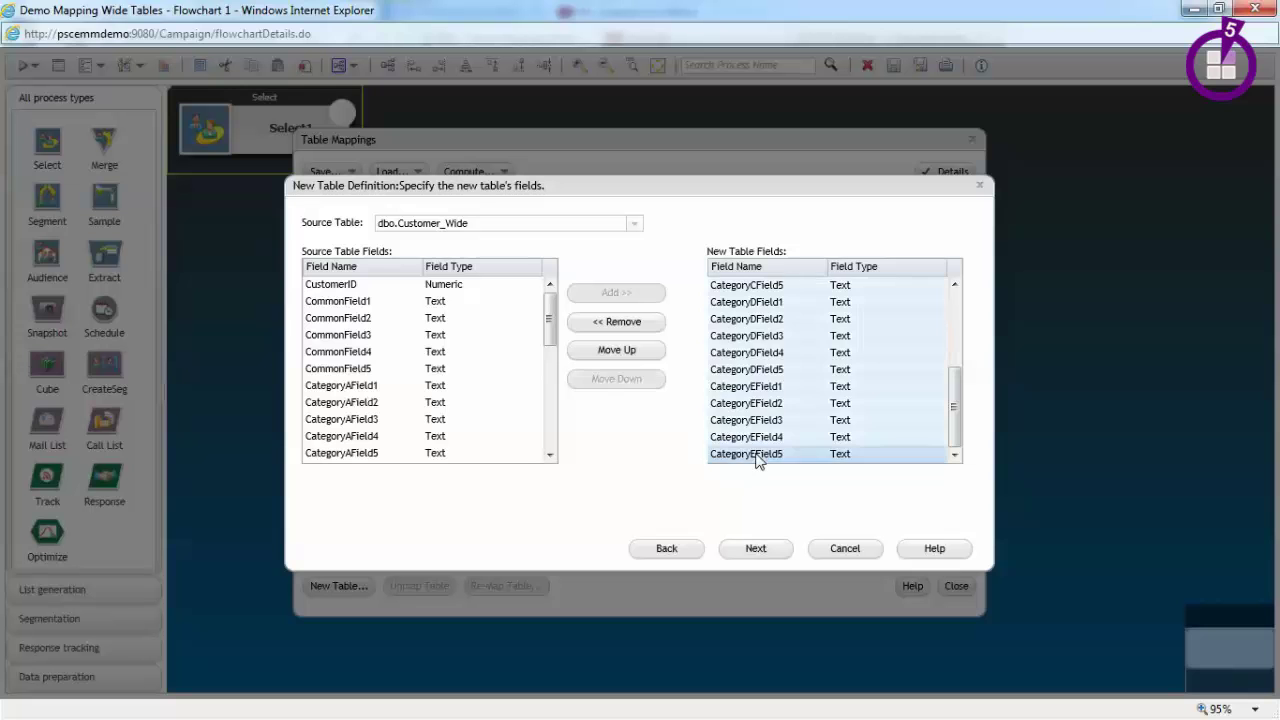
{"action": "key", "text": "Delete"}
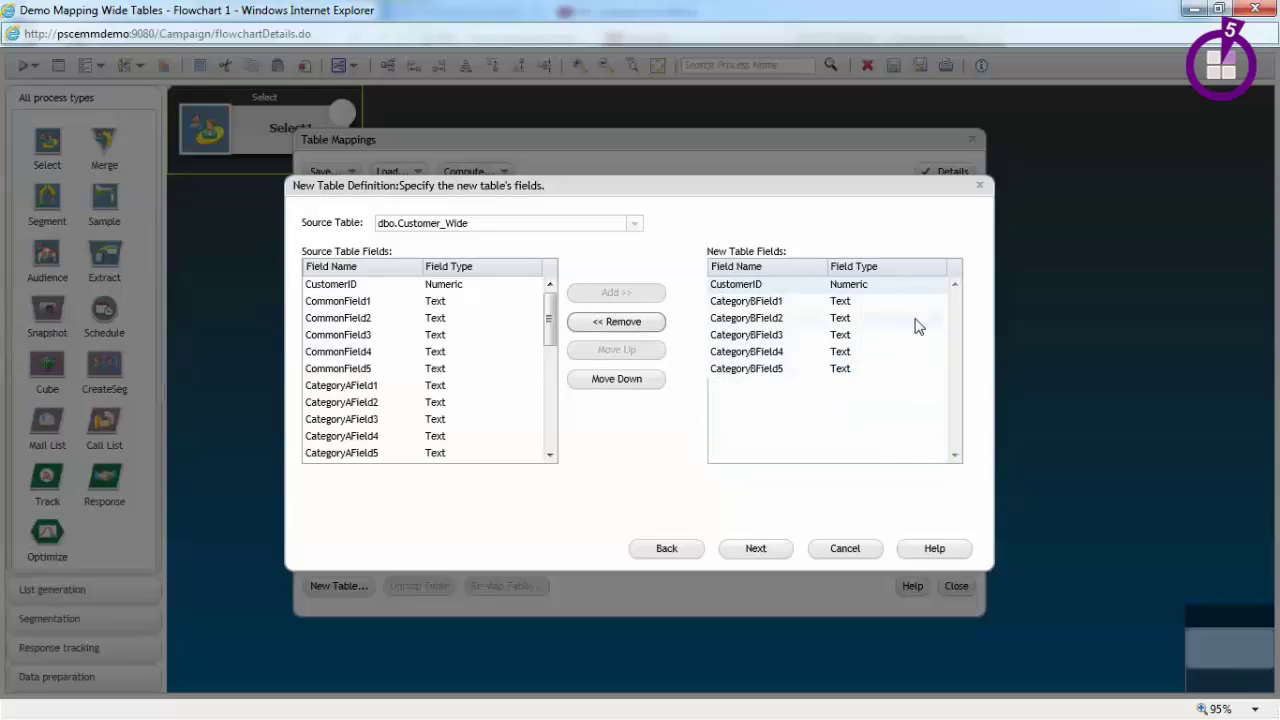
{"action": "left_click", "coordinate": [762, 549]}
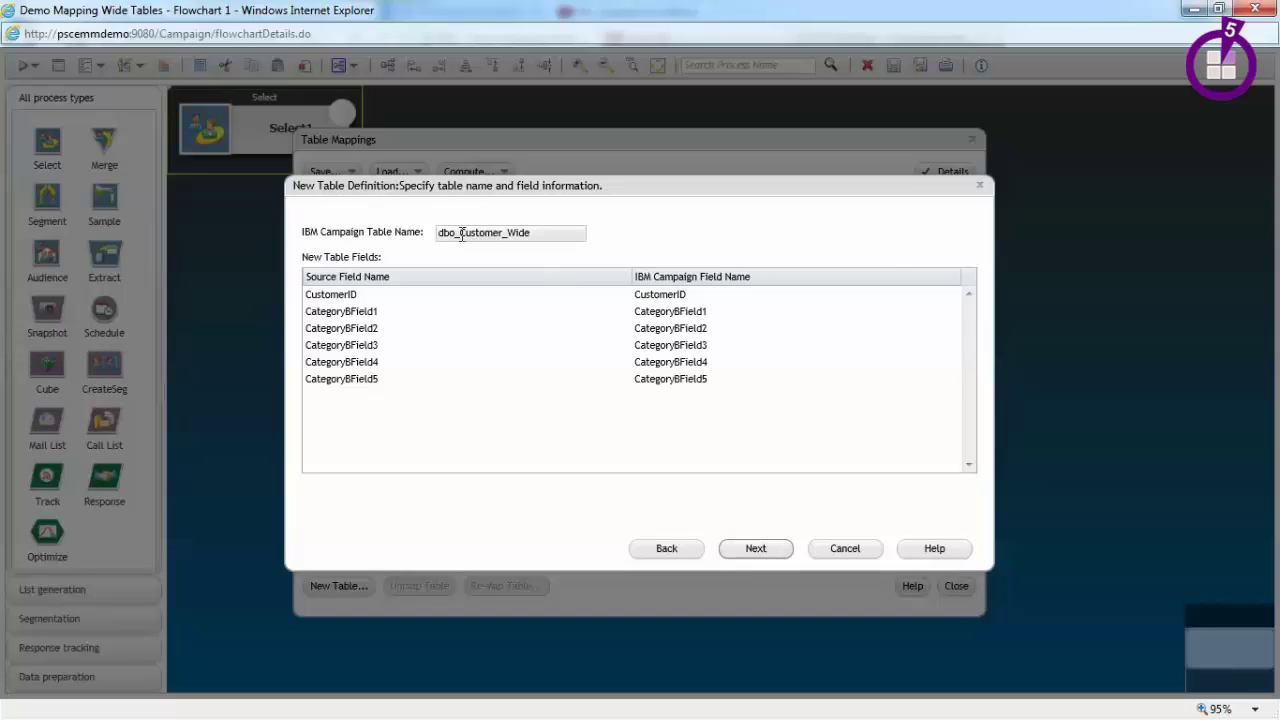
Name the new dimension table dimCustomer_Wide_CategoryBFields
{"action": "left_click_drag", "start_coordinate": [461, 234], "coordinate": [322, 238]}
{"action": "key", "text": "BackSpace"}
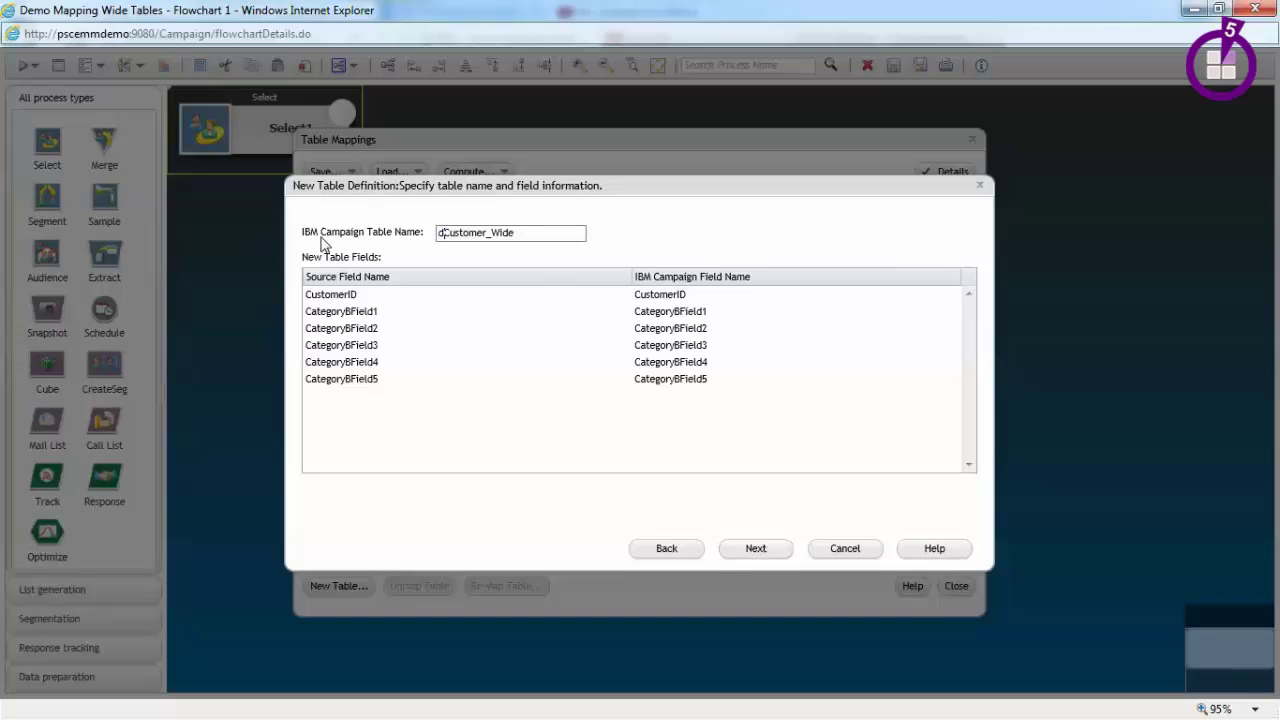
{"action": "type", "text": "dim"}
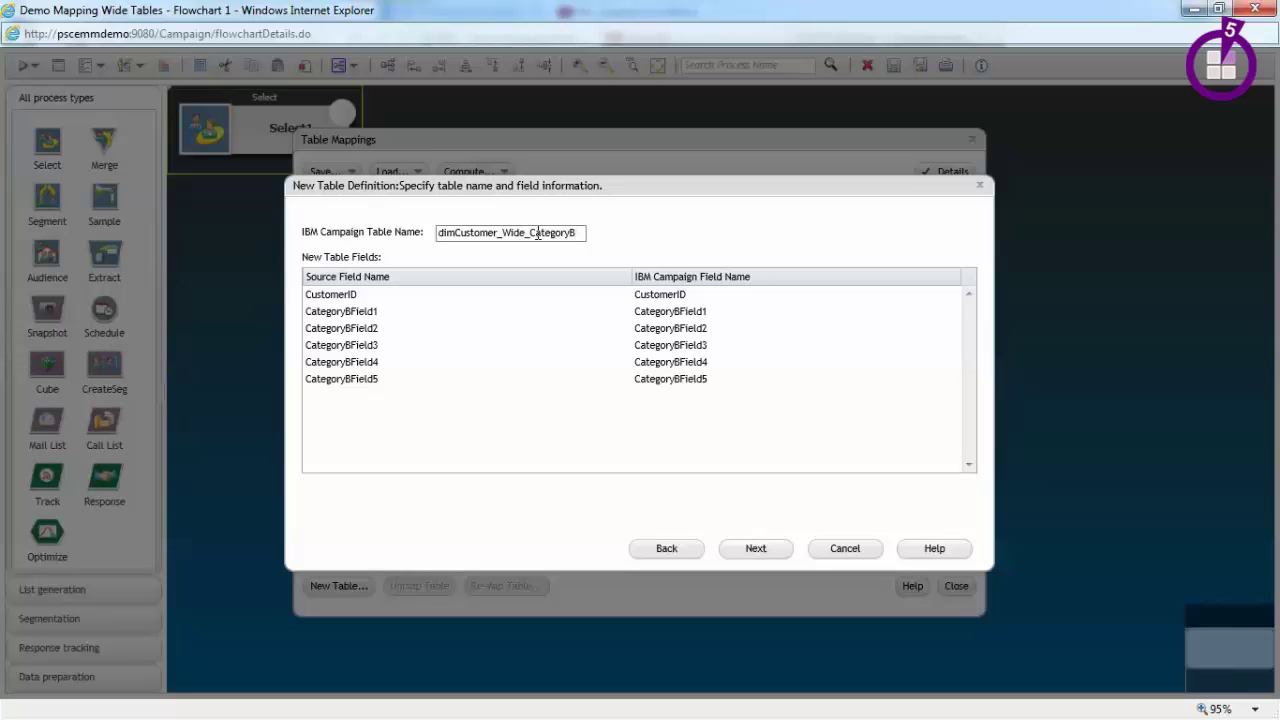
{"action": "type", "text": "Fields"}
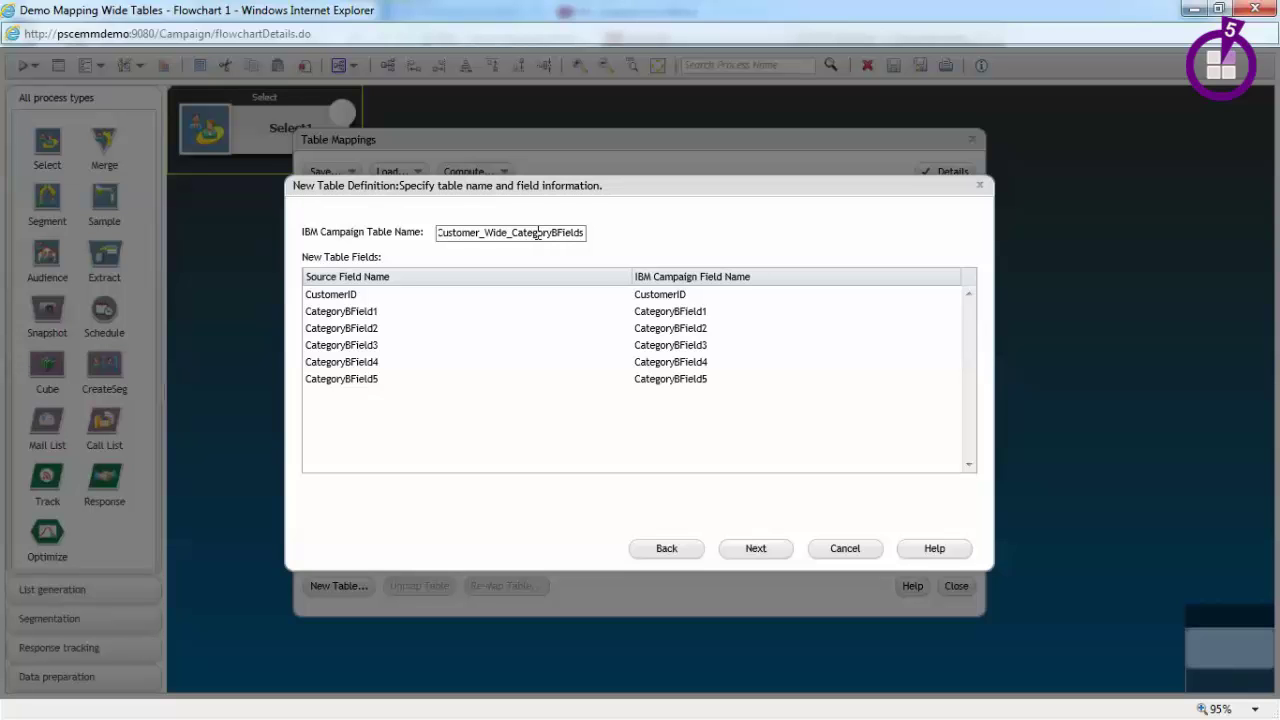
{"action": "left_click", "coordinate": [752, 550]}
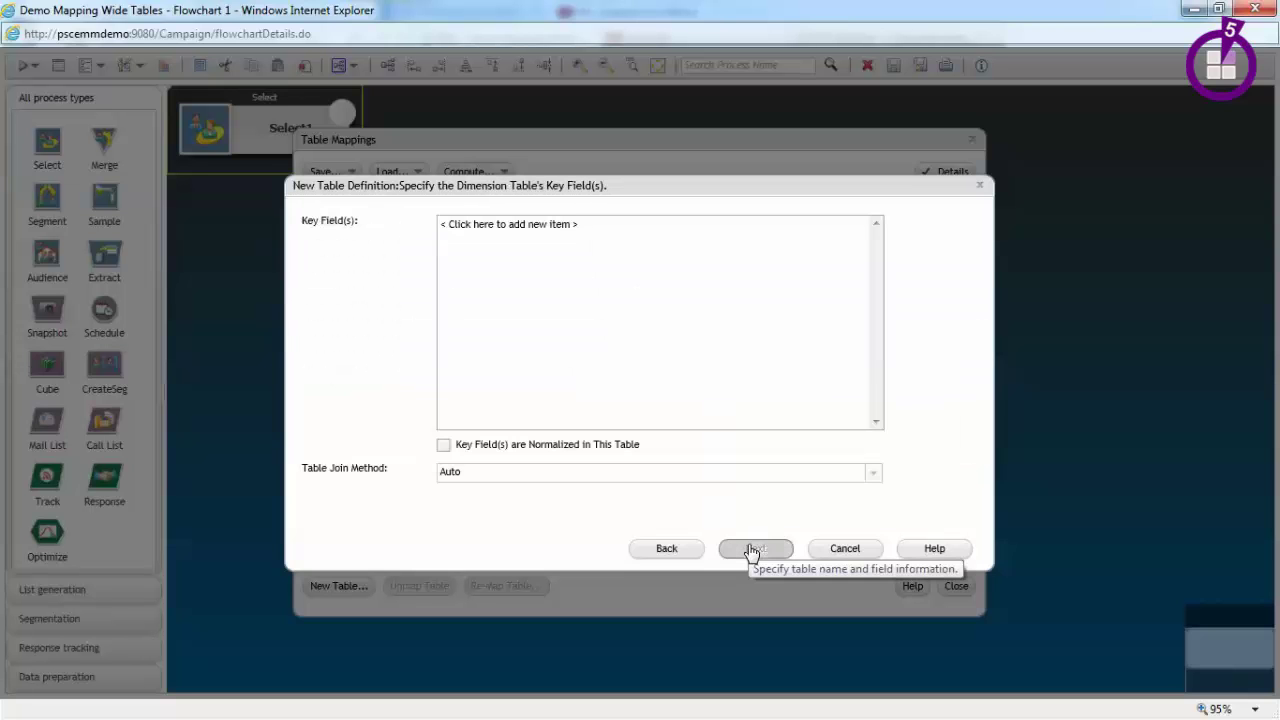
Set CustomerID as the Category B dimension table's key field and mark the key as normalized in this table
{"action": "left_click", "coordinate": [503, 226]}
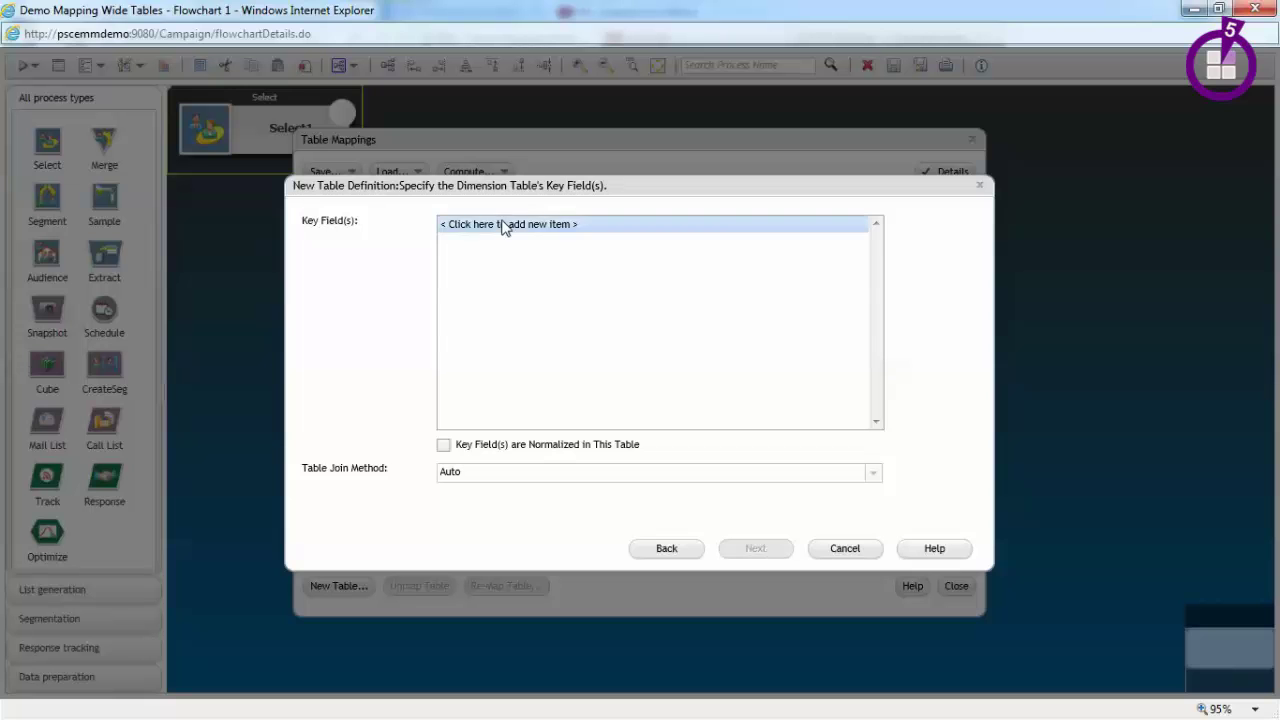
{"action": "left_click", "coordinate": [503, 229]}
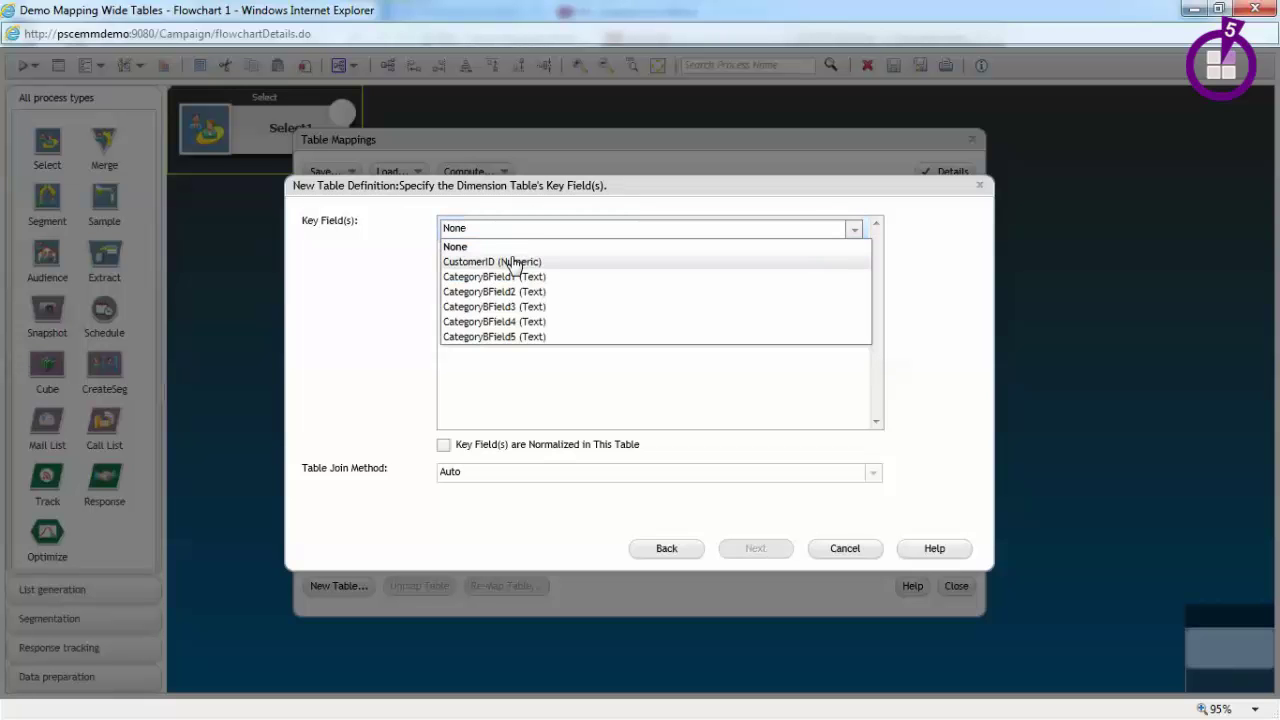
{"action": "left_click", "coordinate": [513, 262]}
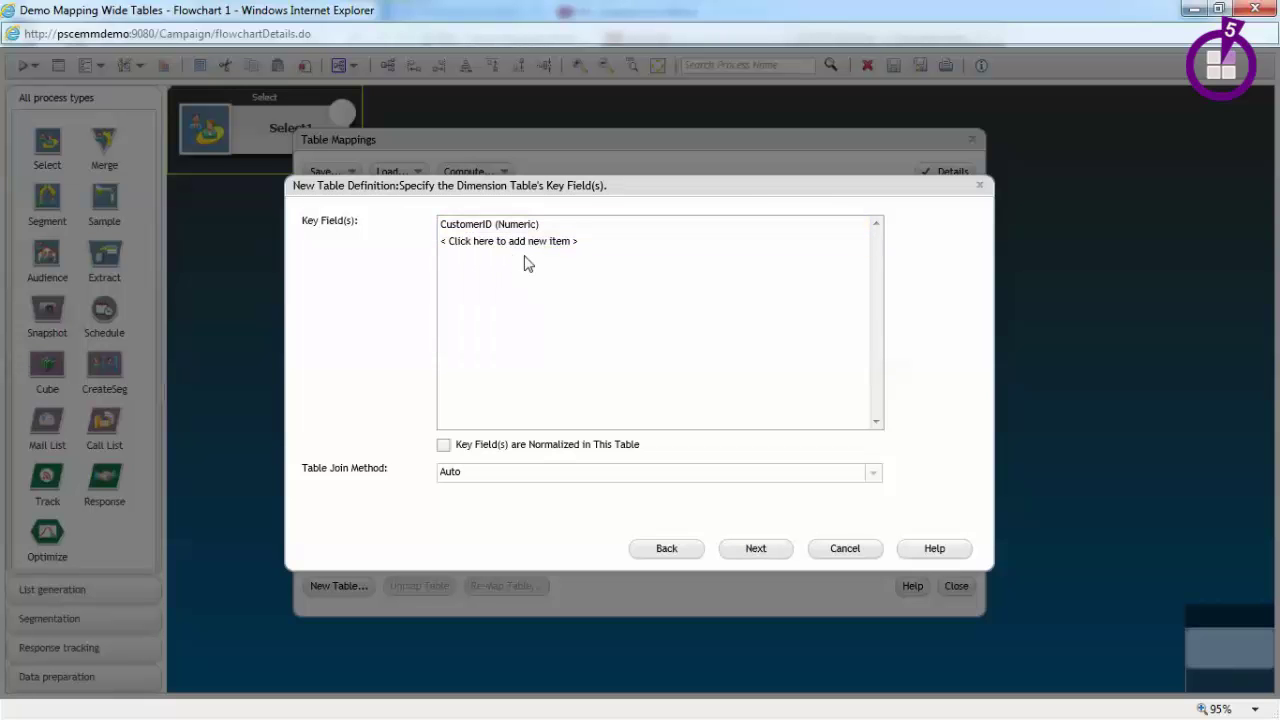
{"action": "left_click", "coordinate": [543, 450]}
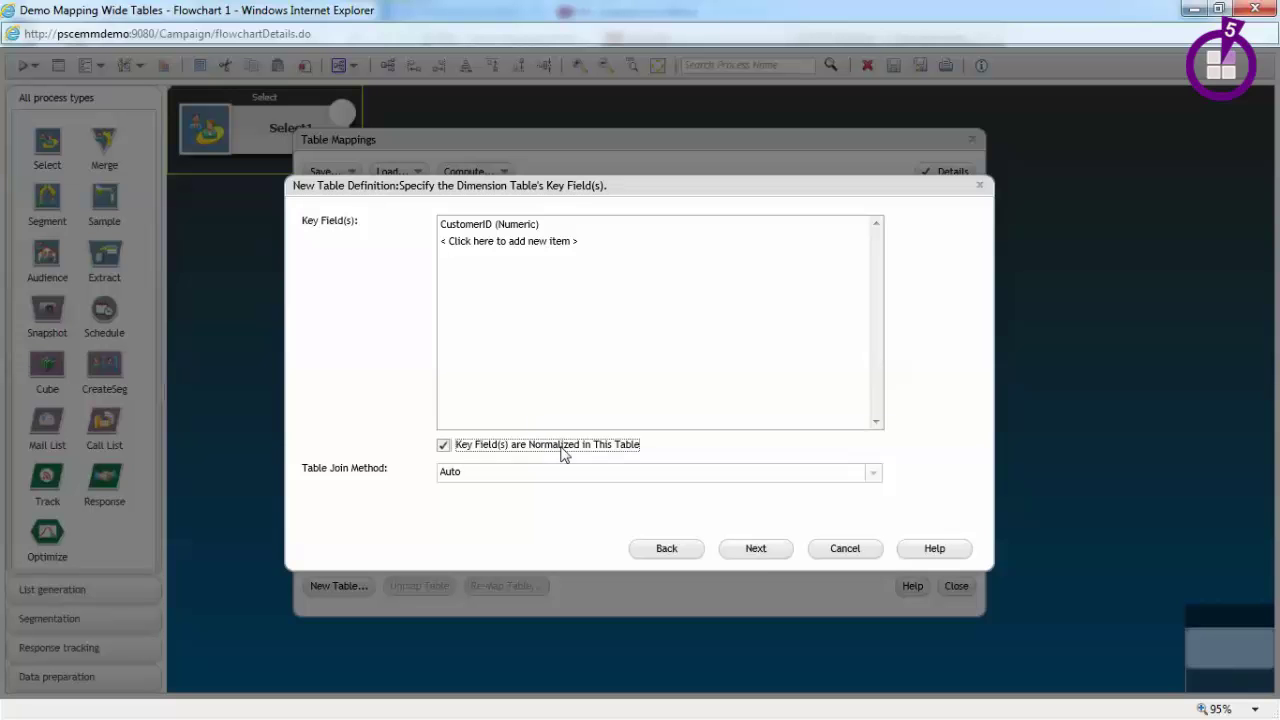
{"action": "left_click", "coordinate": [760, 552]}
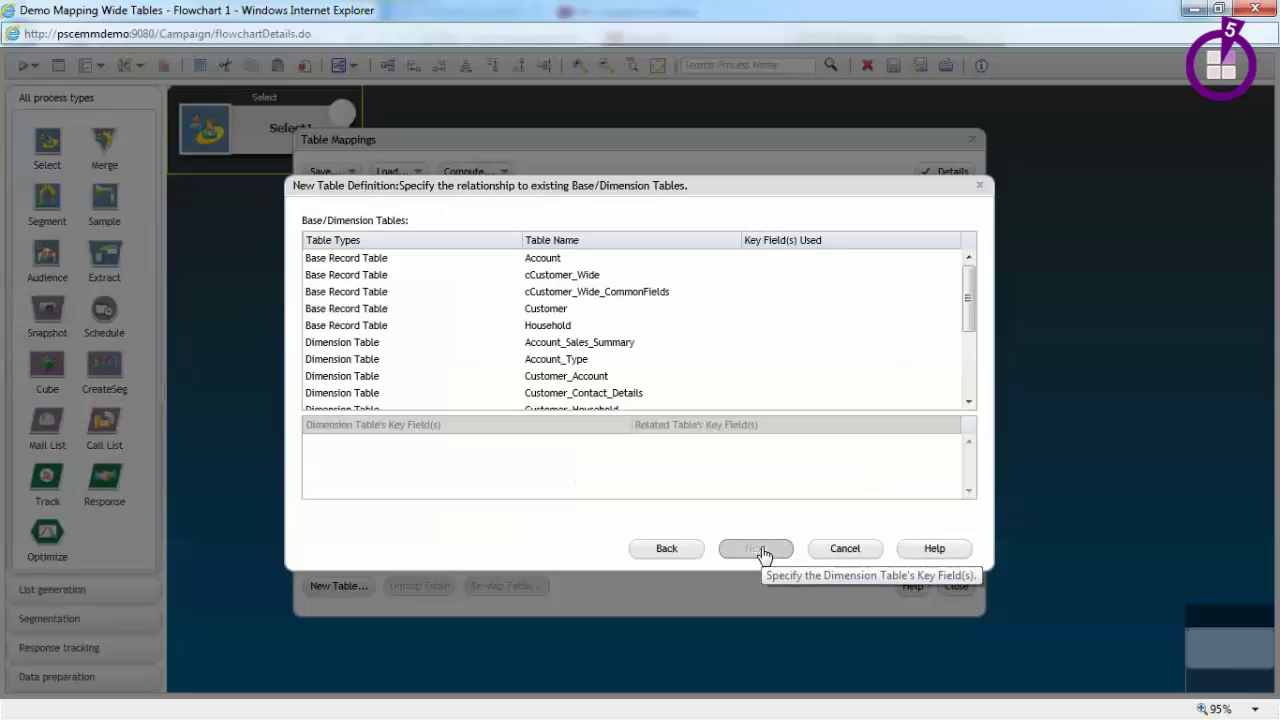
Relate the Category B dimension table to the cCustomer_Wide_CommonFields base table through its CustomerID key field
{"action": "left_click", "coordinate": [577, 290]}
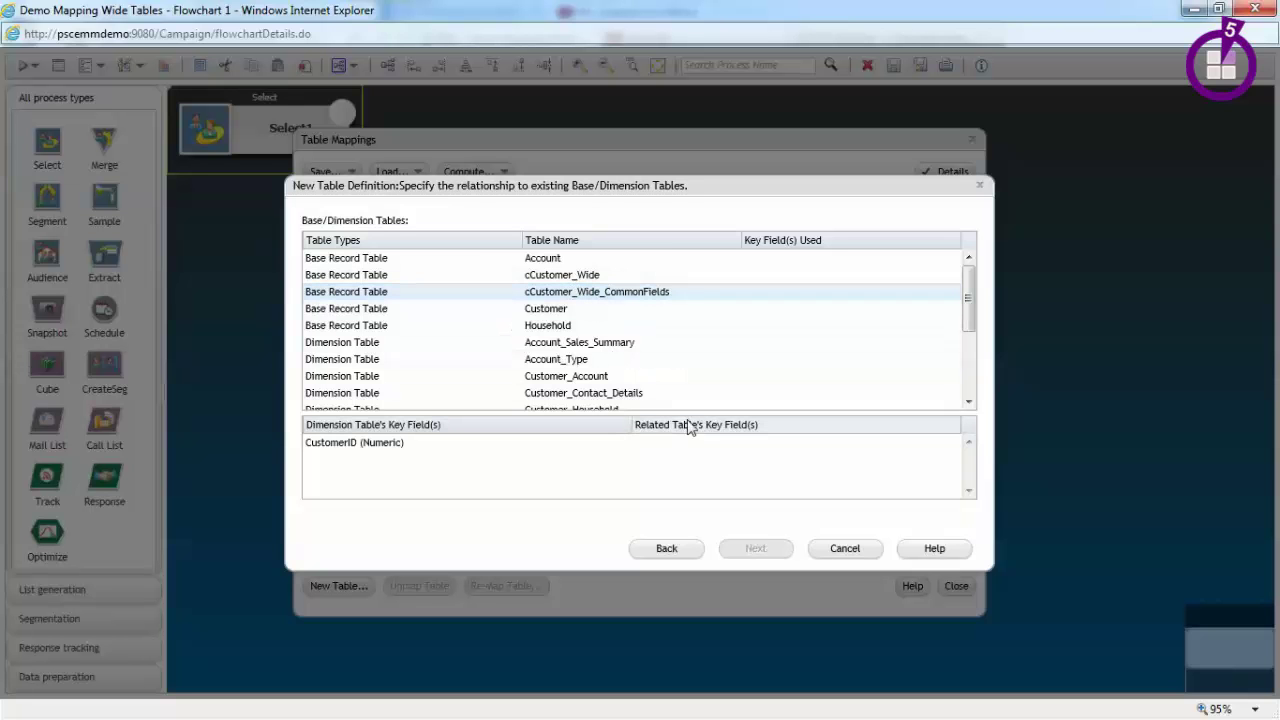
{"action": "left_click", "coordinate": [703, 444]}
{"action": "left_click", "coordinate": [703, 450]}
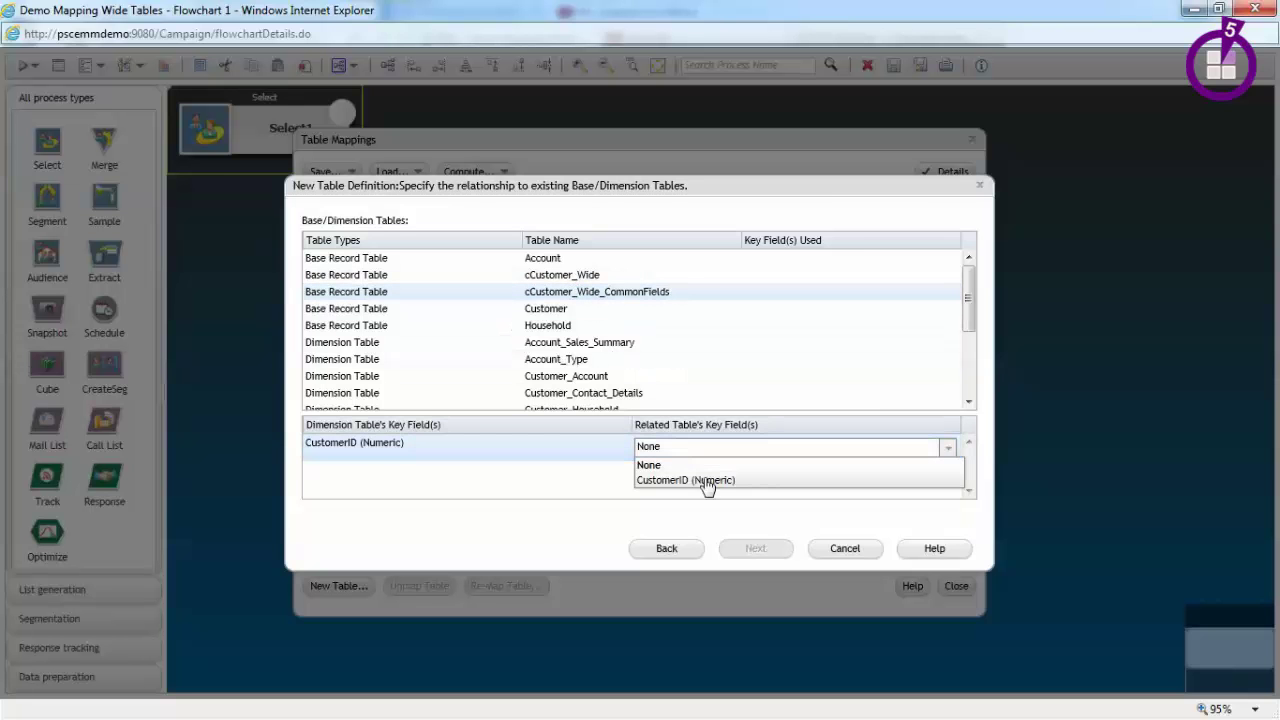
{"action": "left_click", "coordinate": [706, 481]}
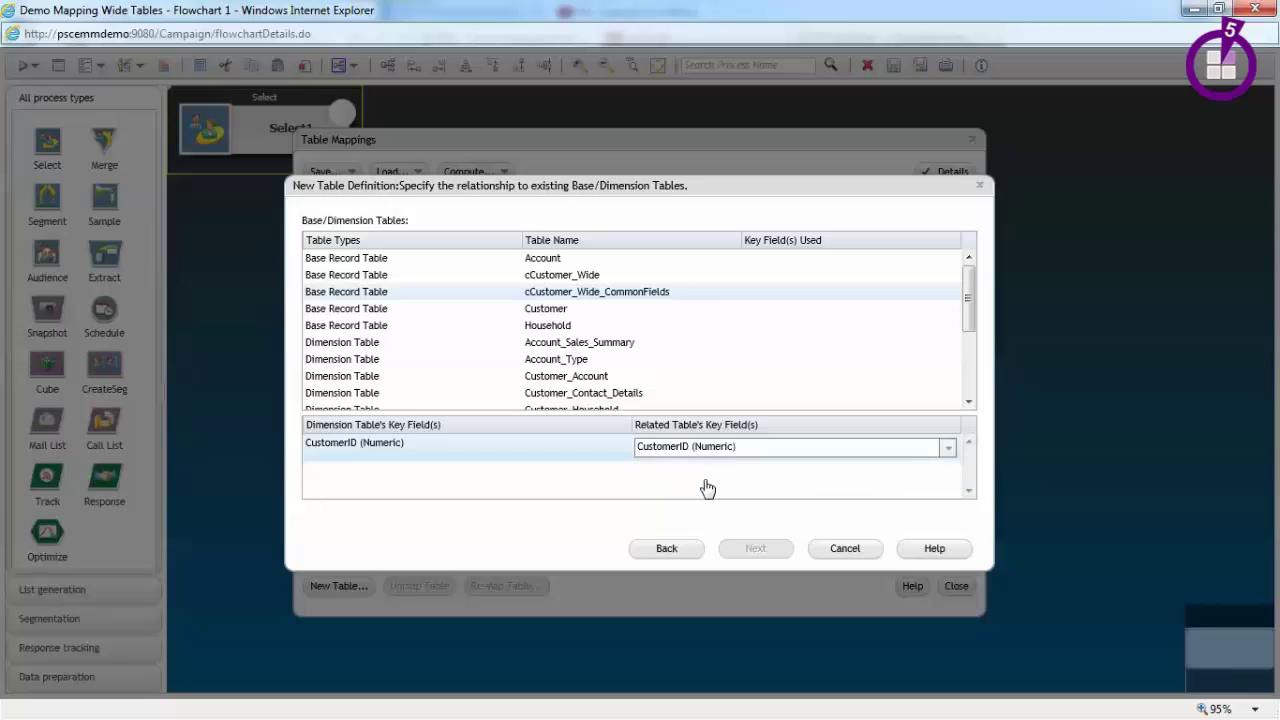
{"action": "left_click", "coordinate": [755, 550]}
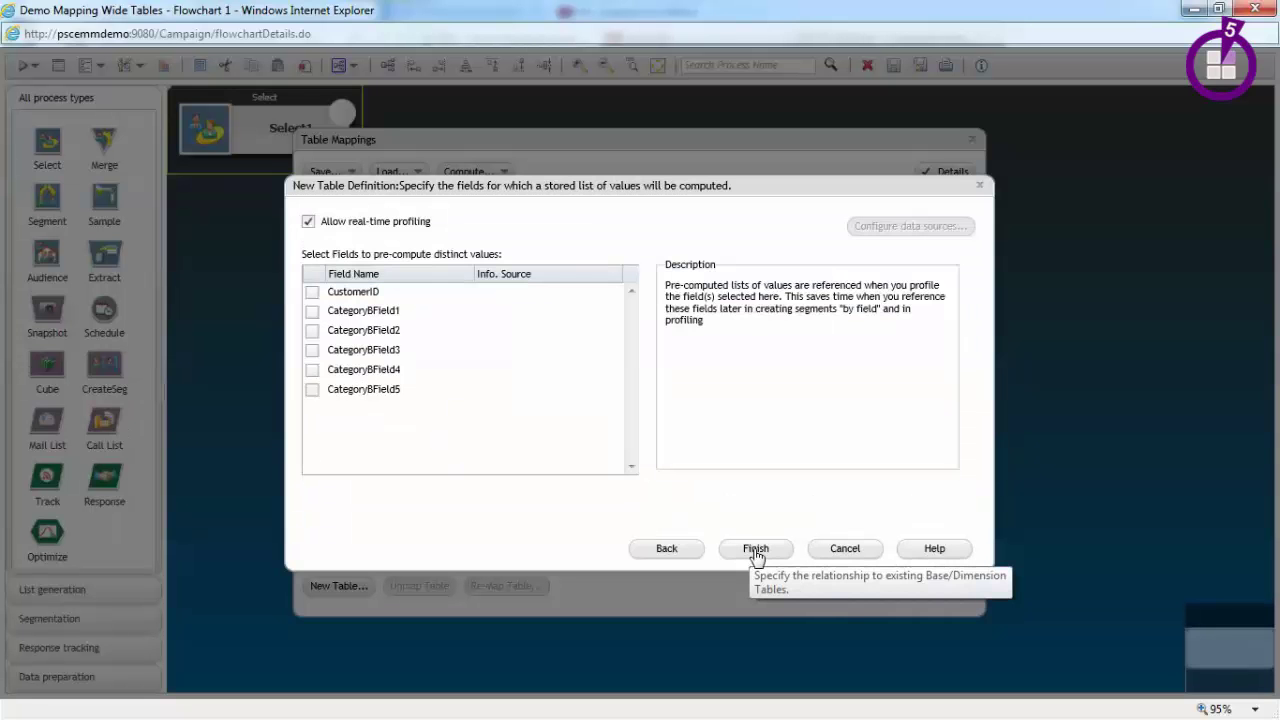
Finish the Category B dimension table's definition and review the dimension relations of the cCustomer_Wide_CommonFields base table in the table mappings
{"action": "left_click", "coordinate": [755, 550]}
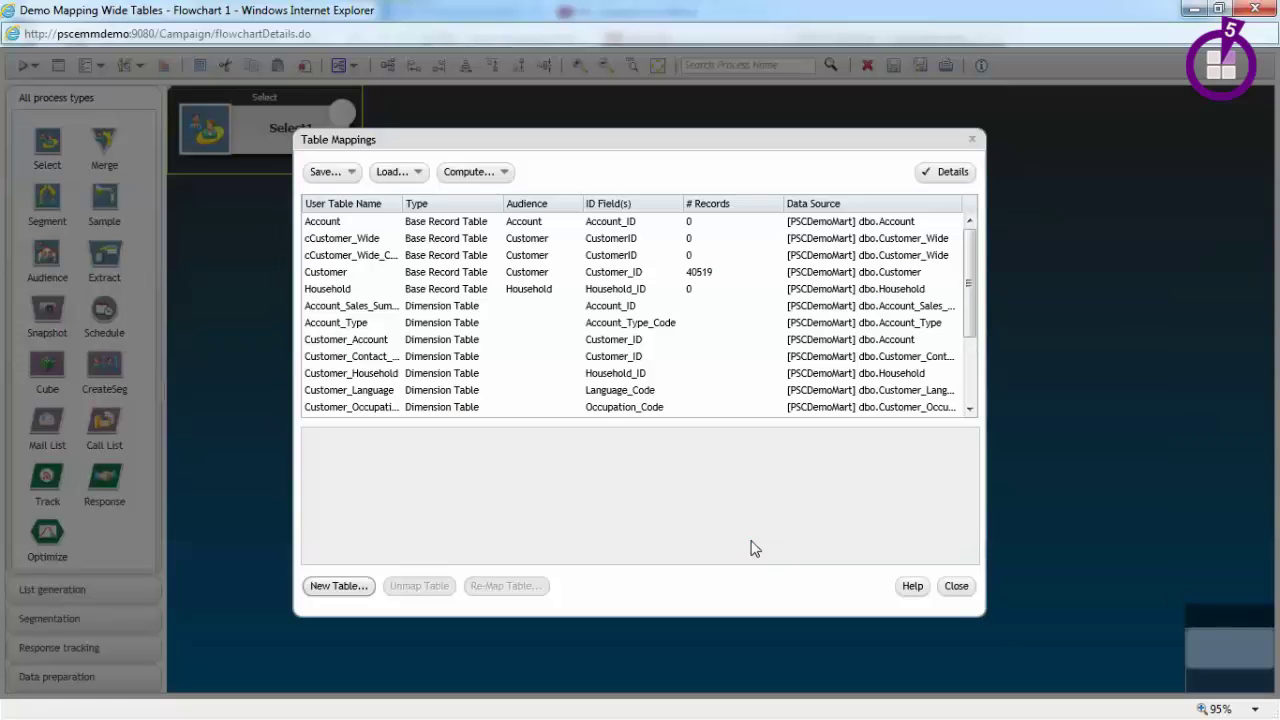
{"action": "left_click", "coordinate": [359, 258]}
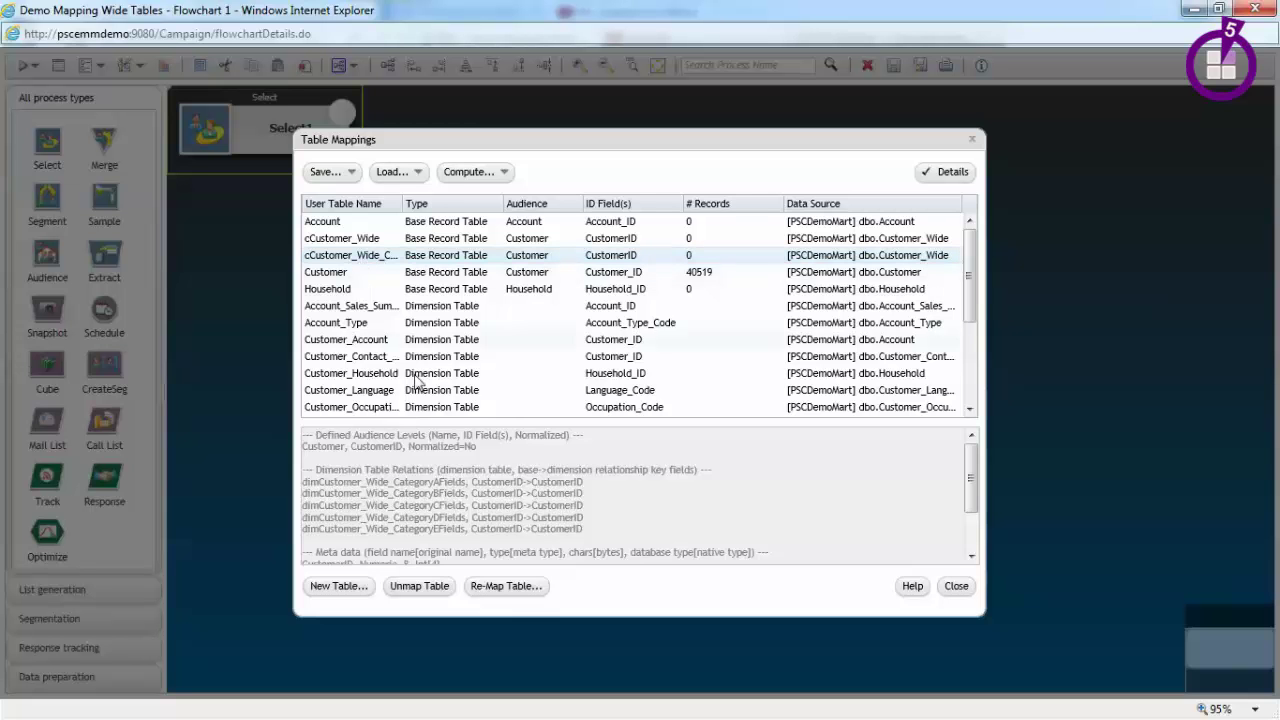
{"action": "left_click_drag", "start_coordinate": [605, 534], "coordinate": [296, 486]}
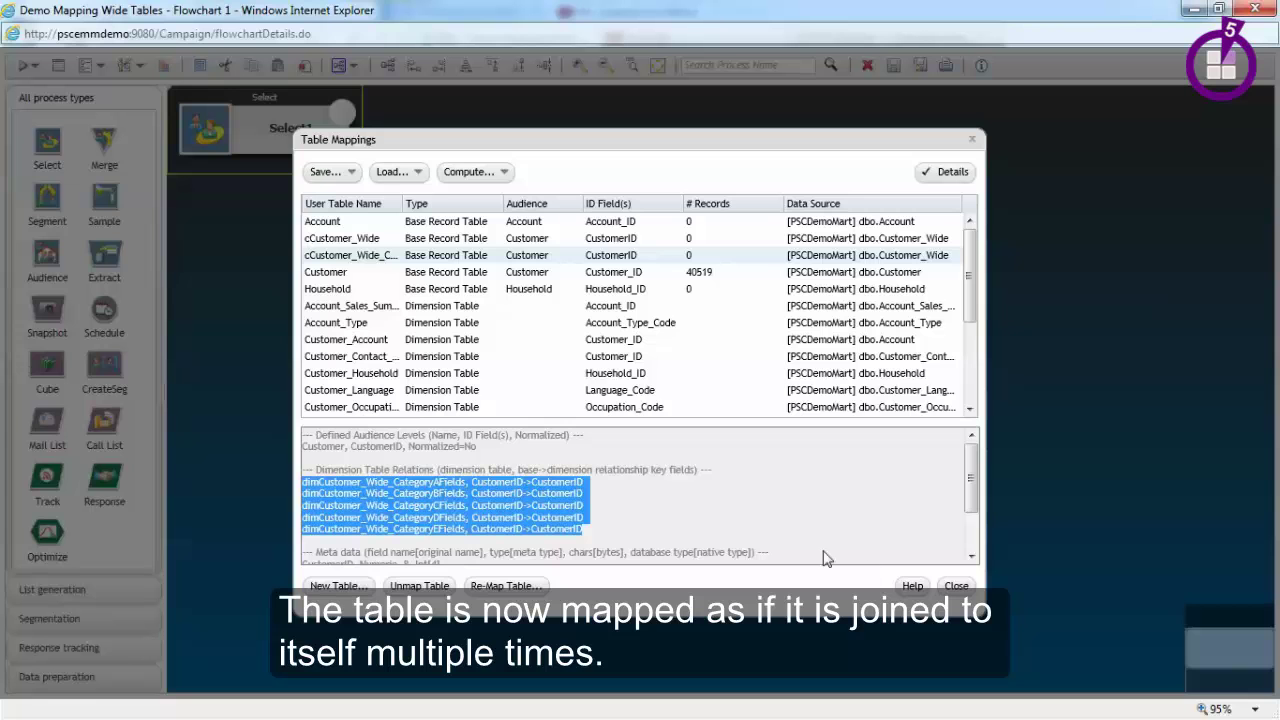
{"action": "left_click", "coordinate": [960, 588]}
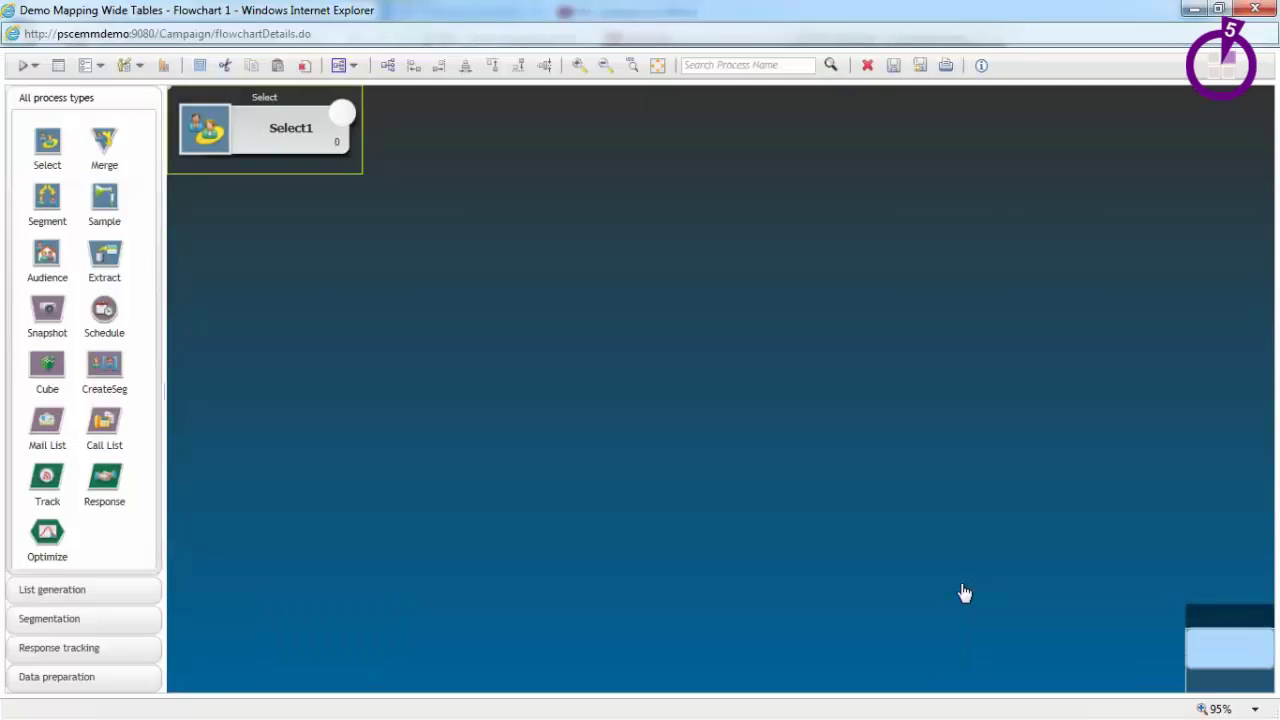
Set the input of the Select1 process to the cCustomer_Wide_CommonFields table
{"action": "double_click", "coordinate": [281, 133]}
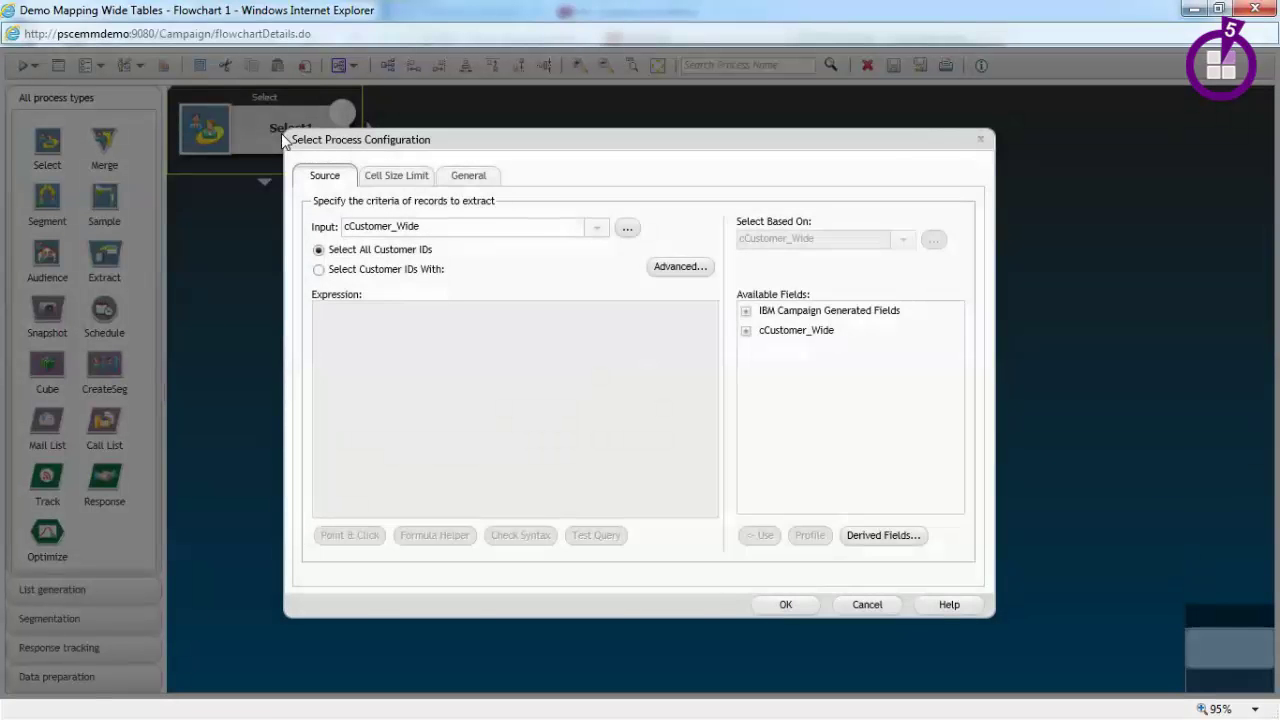
{"action": "left_click", "coordinate": [599, 232]}
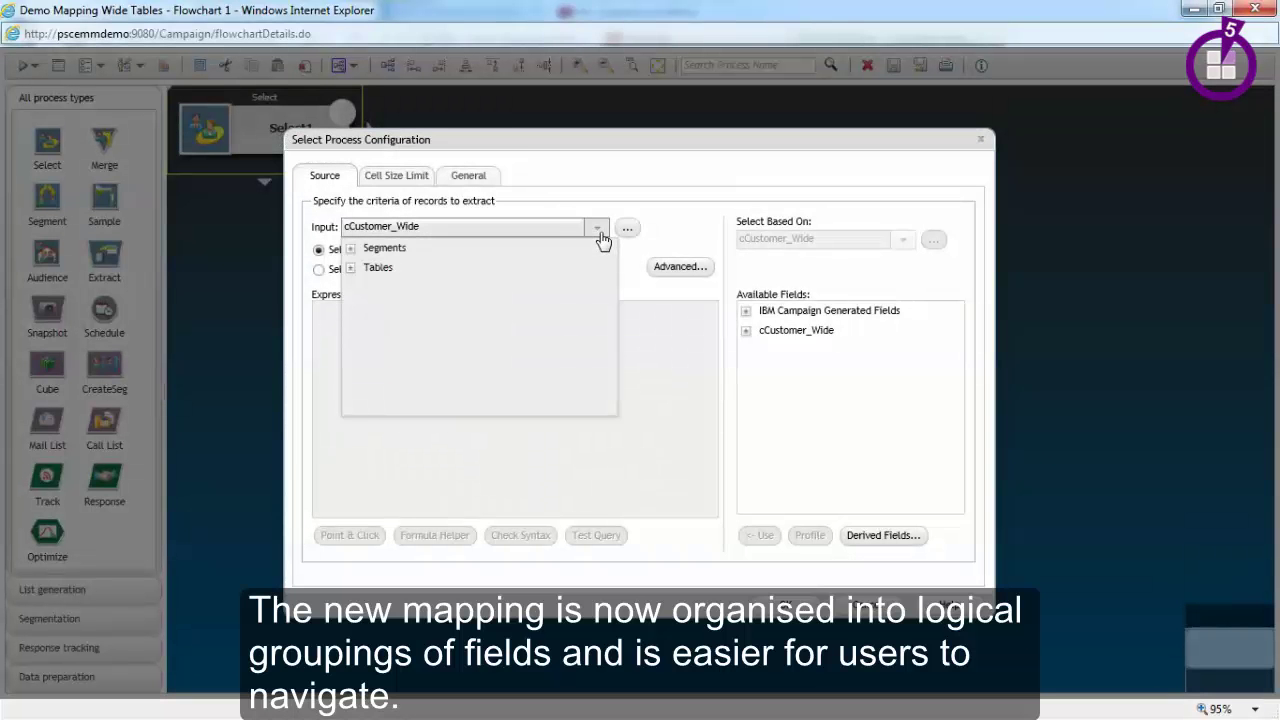
{"action": "left_click", "coordinate": [352, 268]}
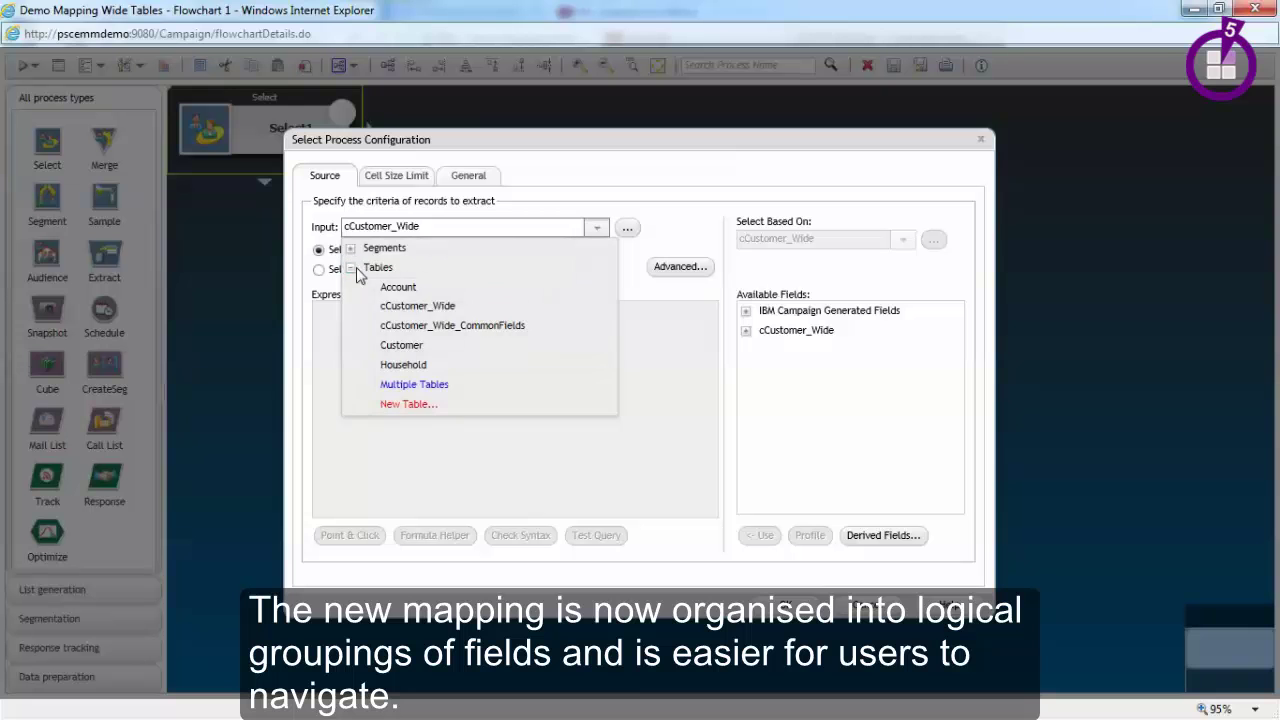
{"action": "left_click", "coordinate": [478, 326]}
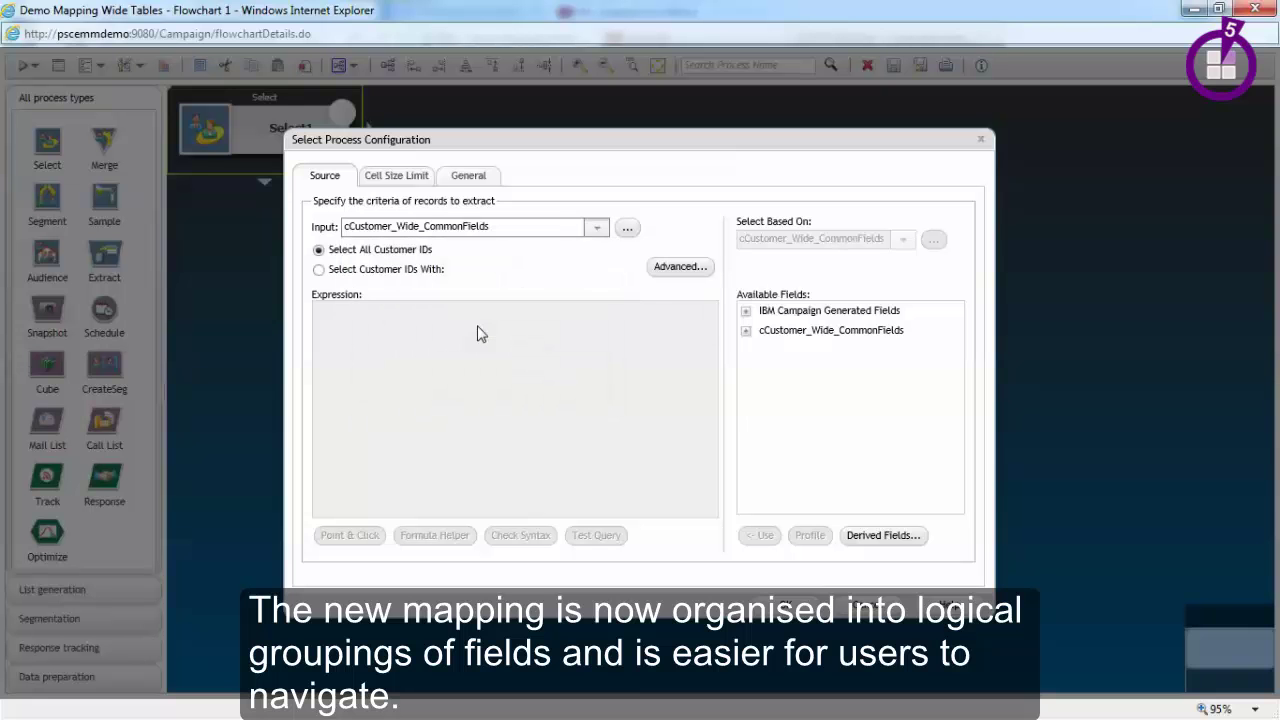
Examine the available fields of cCustomer_Wide_CommonFields, including those inside its Category B and Category E dimension tables
{"action": "left_click", "coordinate": [746, 332]}
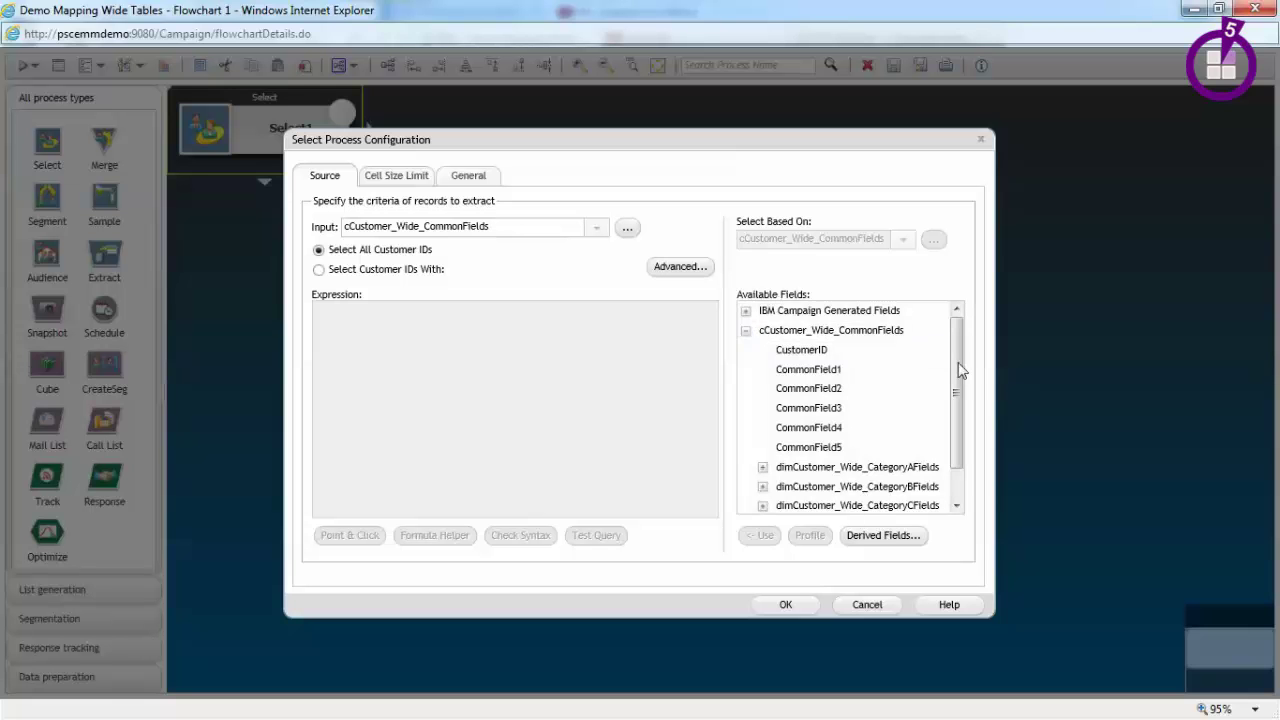
{"action": "left_click_drag", "start_coordinate": [957, 366], "coordinate": [955, 421]}
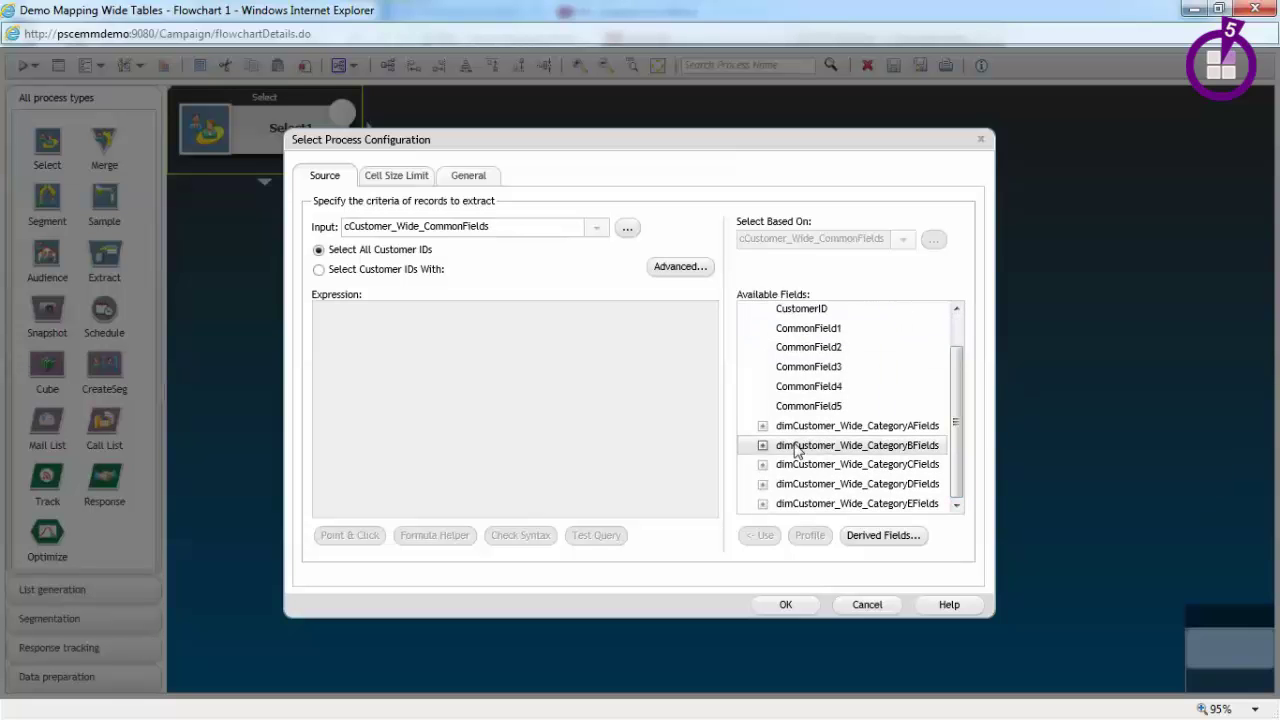
{"action": "left_click", "coordinate": [763, 446]}
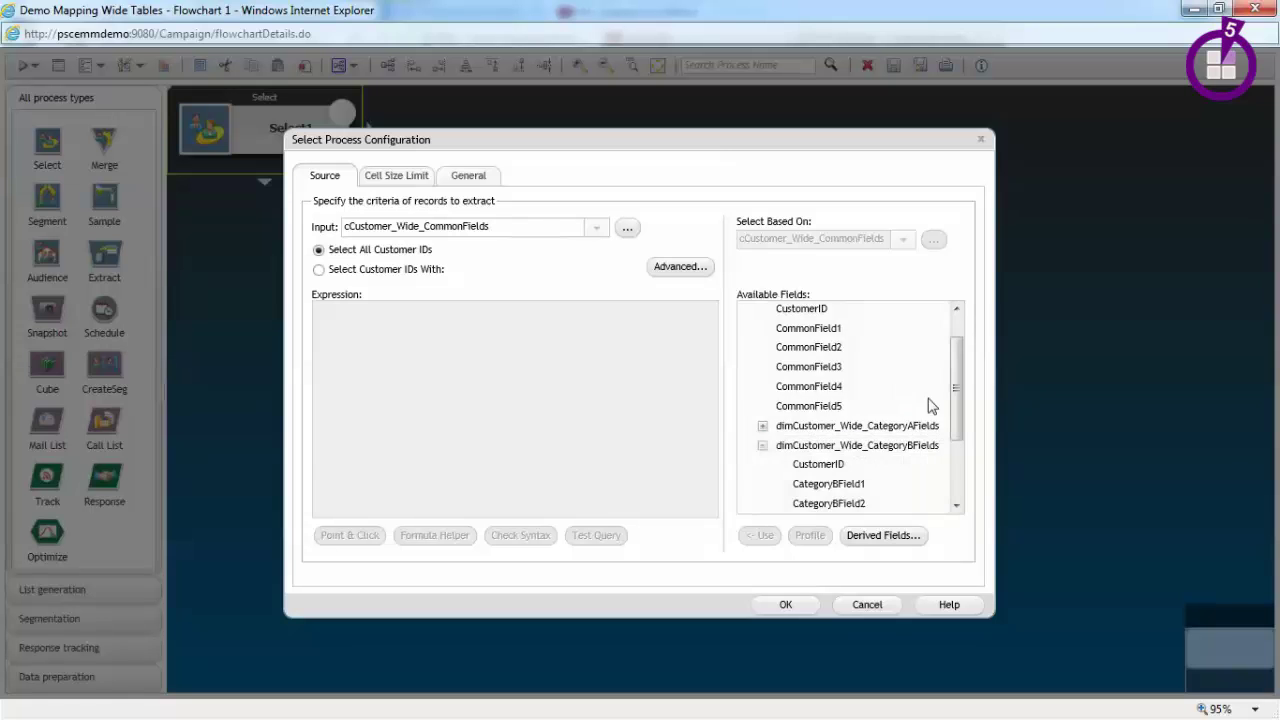
{"action": "left_click_drag", "start_coordinate": [952, 393], "coordinate": [948, 480]}
{"action": "left_click", "coordinate": [763, 505]}
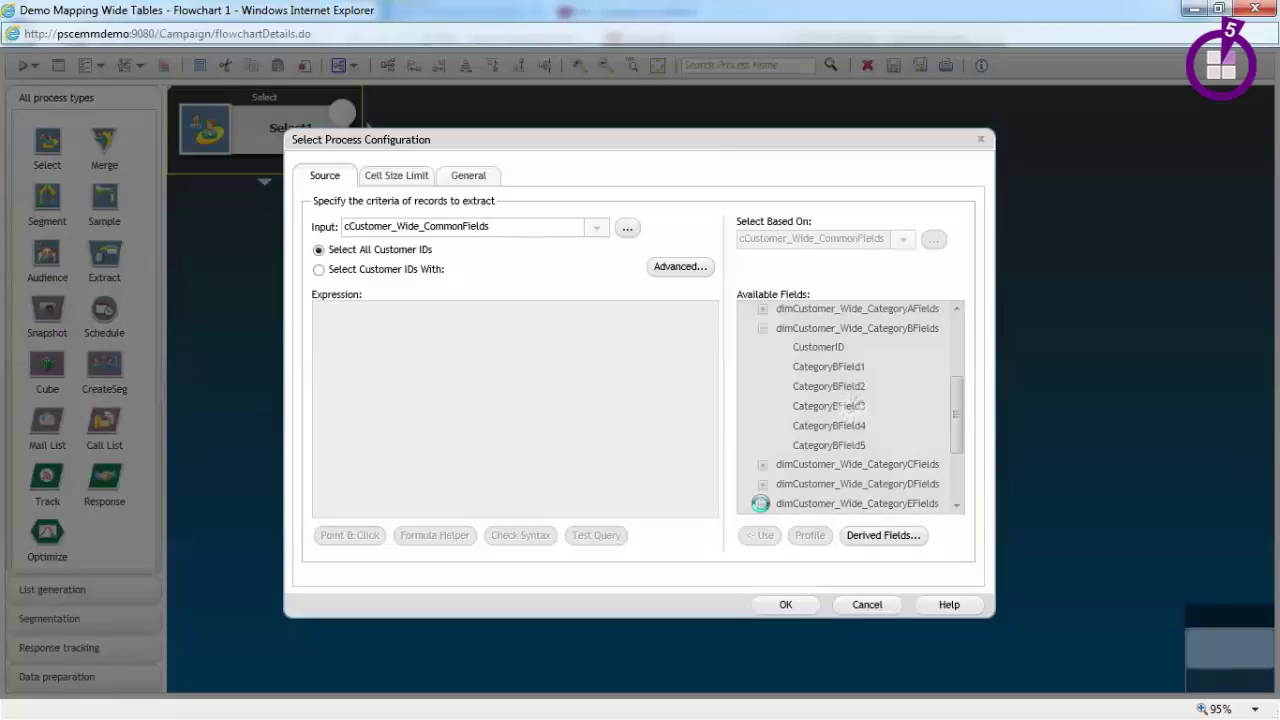
{"action": "left_click_drag", "start_coordinate": [953, 429], "coordinate": [955, 495]}
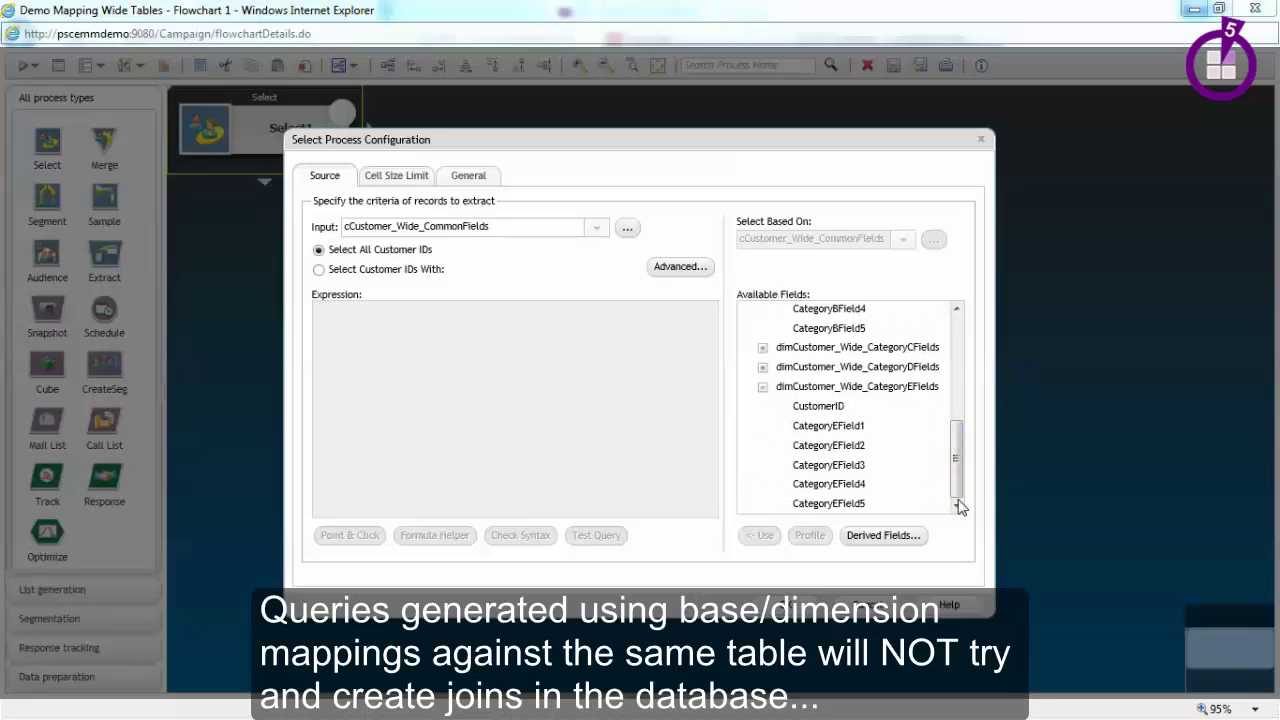
Restrict Select1 to customer IDs whose CategoryAField1 in the Category A dimension table equals 'A', and accept the process configuration
{"action": "left_click", "coordinate": [319, 269]}
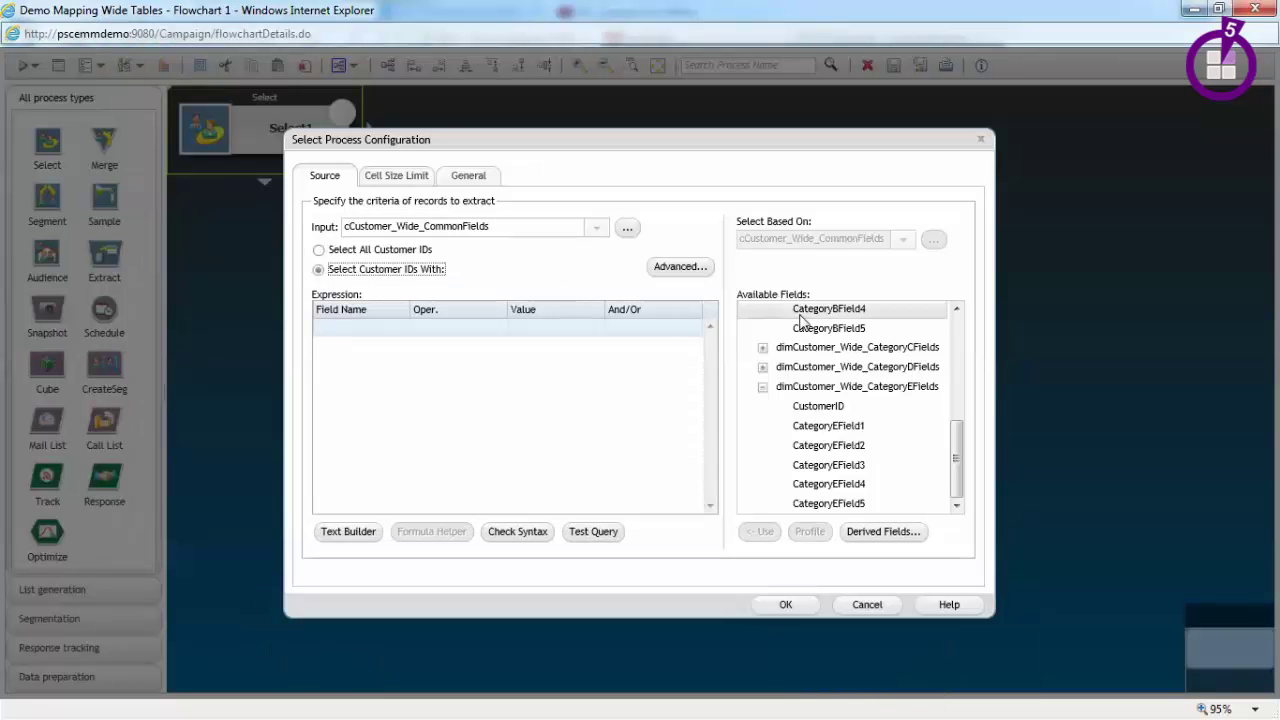
{"action": "scroll", "coordinate": [951, 383], "scroll_direction": "up", "scroll_amount": 5}
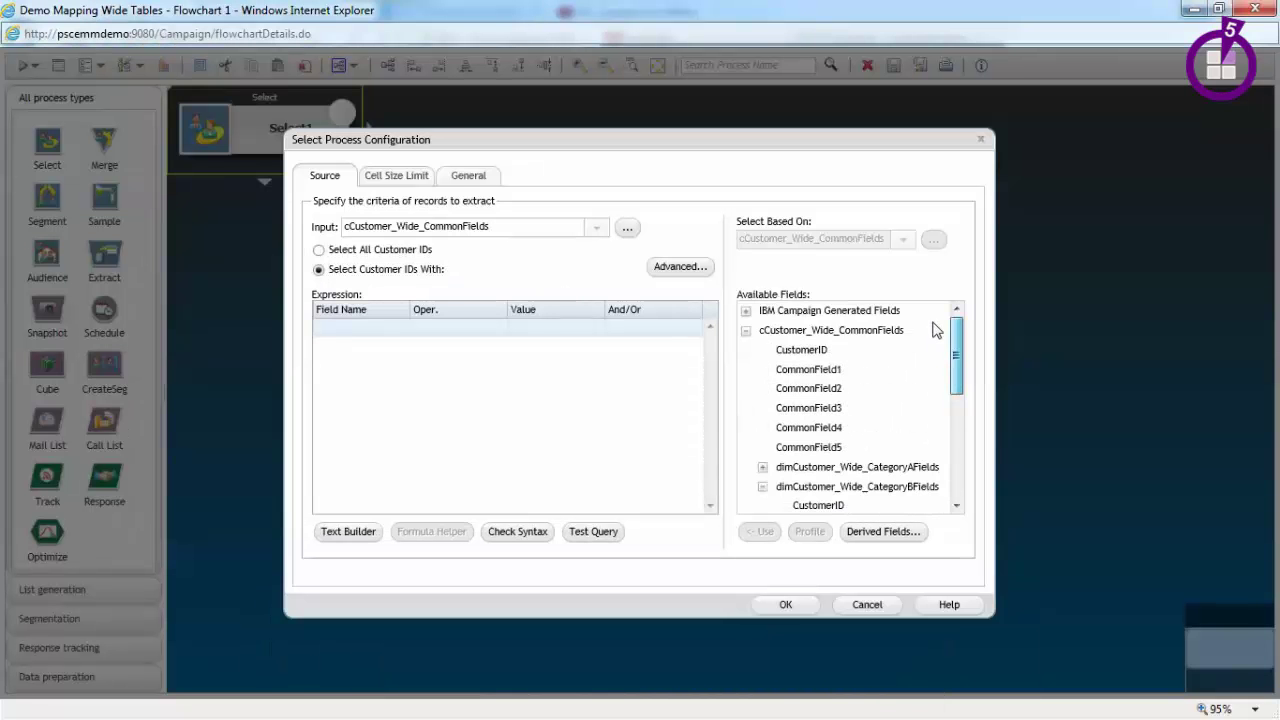
{"action": "left_click", "coordinate": [762, 467]}
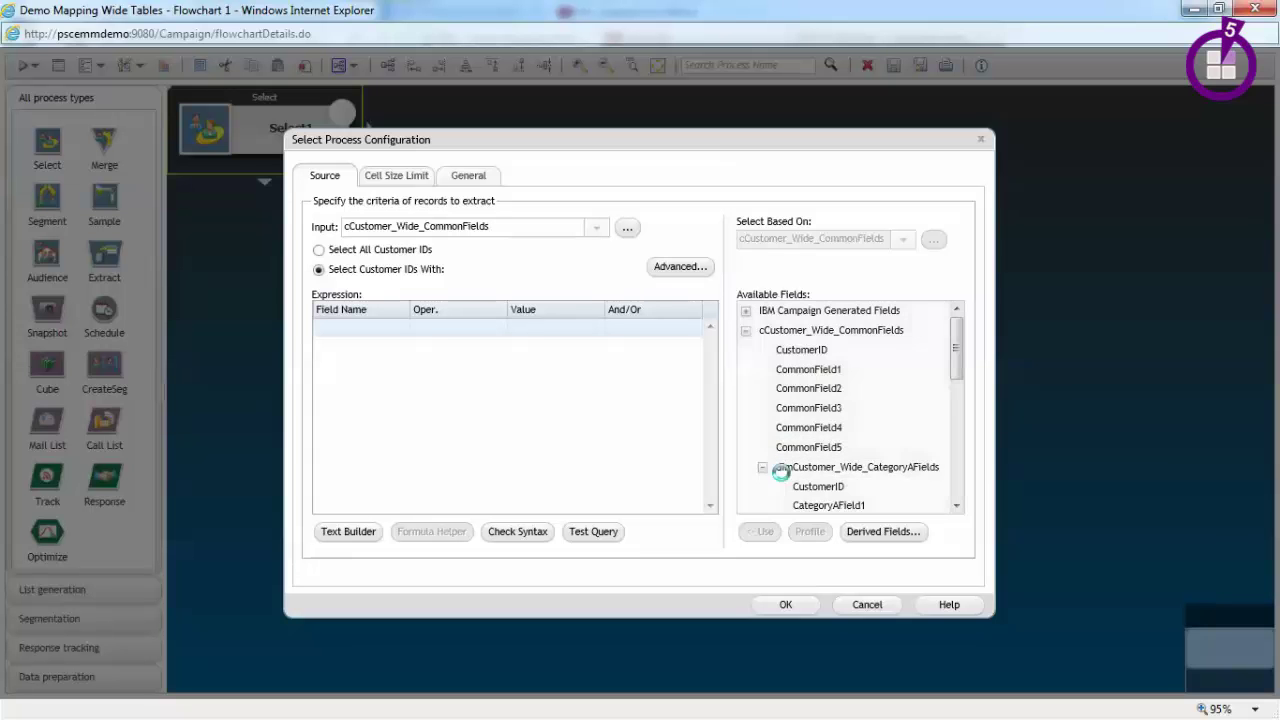
{"action": "double_click", "coordinate": [834, 506]}
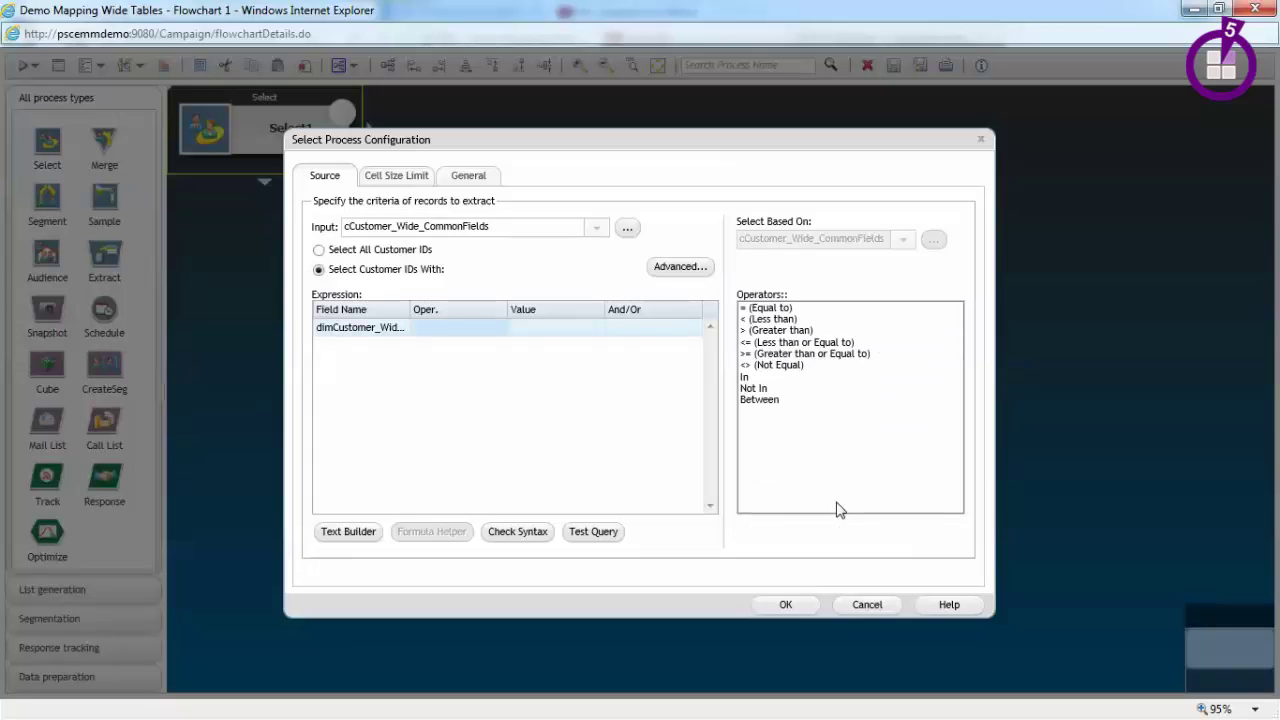
{"action": "double_click", "coordinate": [763, 310]}
{"action": "double_click", "coordinate": [763, 310]}
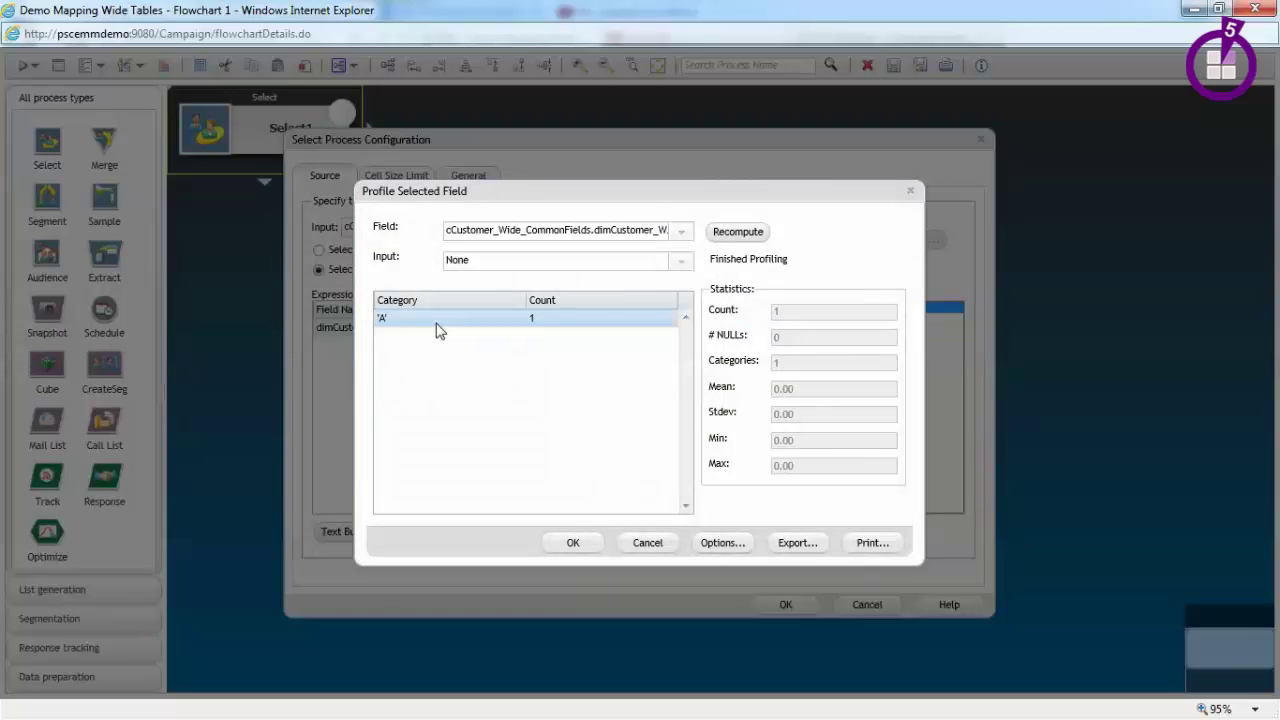
{"action": "left_click", "coordinate": [584, 547]}
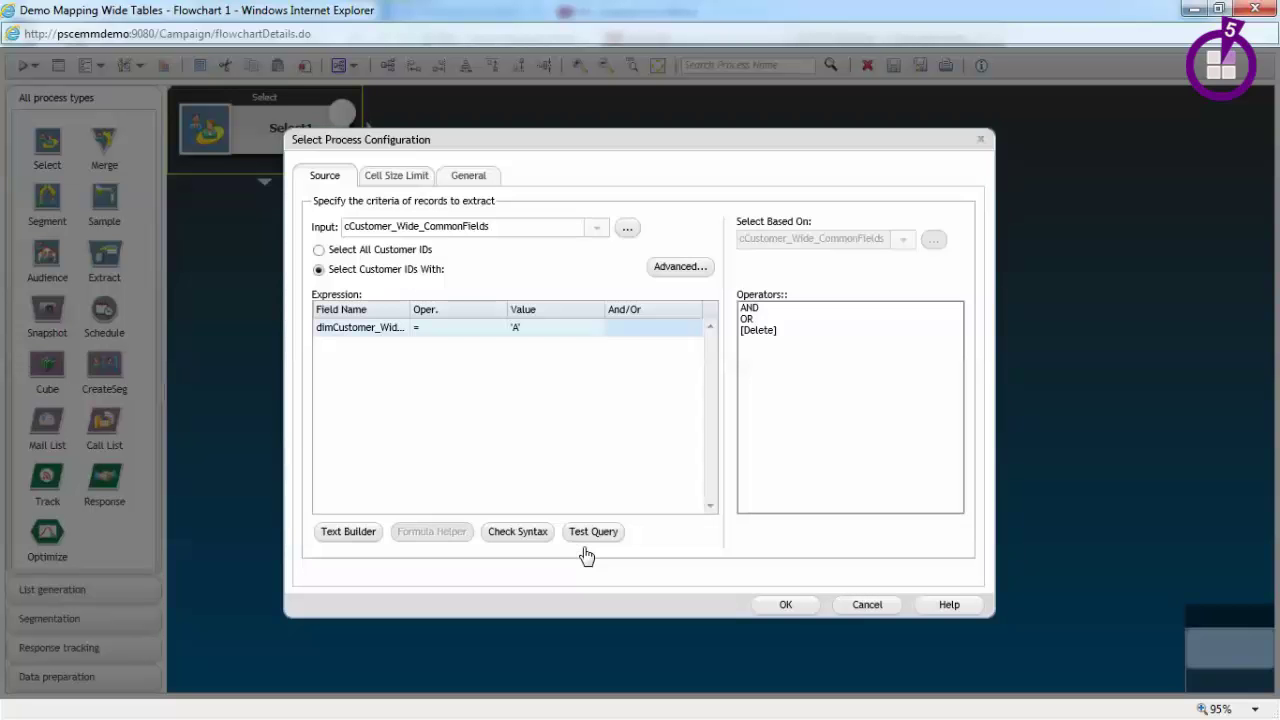
{"action": "left_click", "coordinate": [785, 605]}
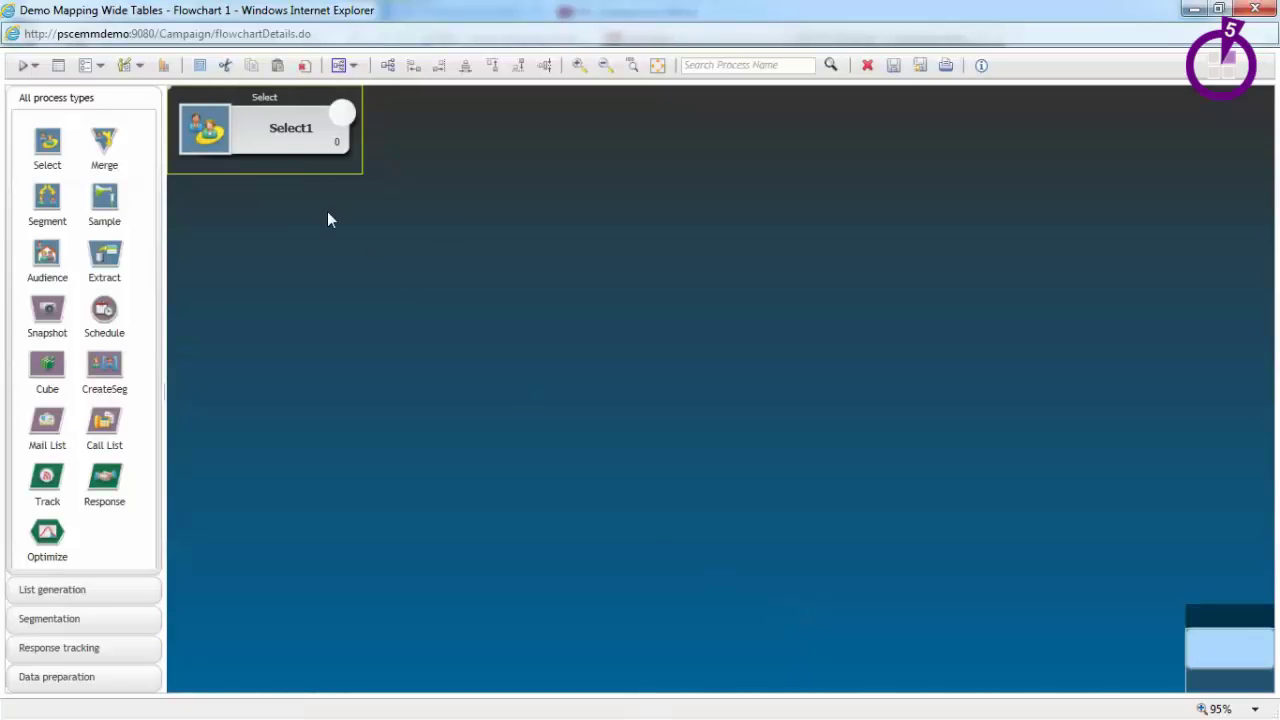
Save and run the branch of the Select1 process
{"action": "right_click", "coordinate": [286, 140]}
{"action": "mouse_move", "coordinate": [349, 194]}
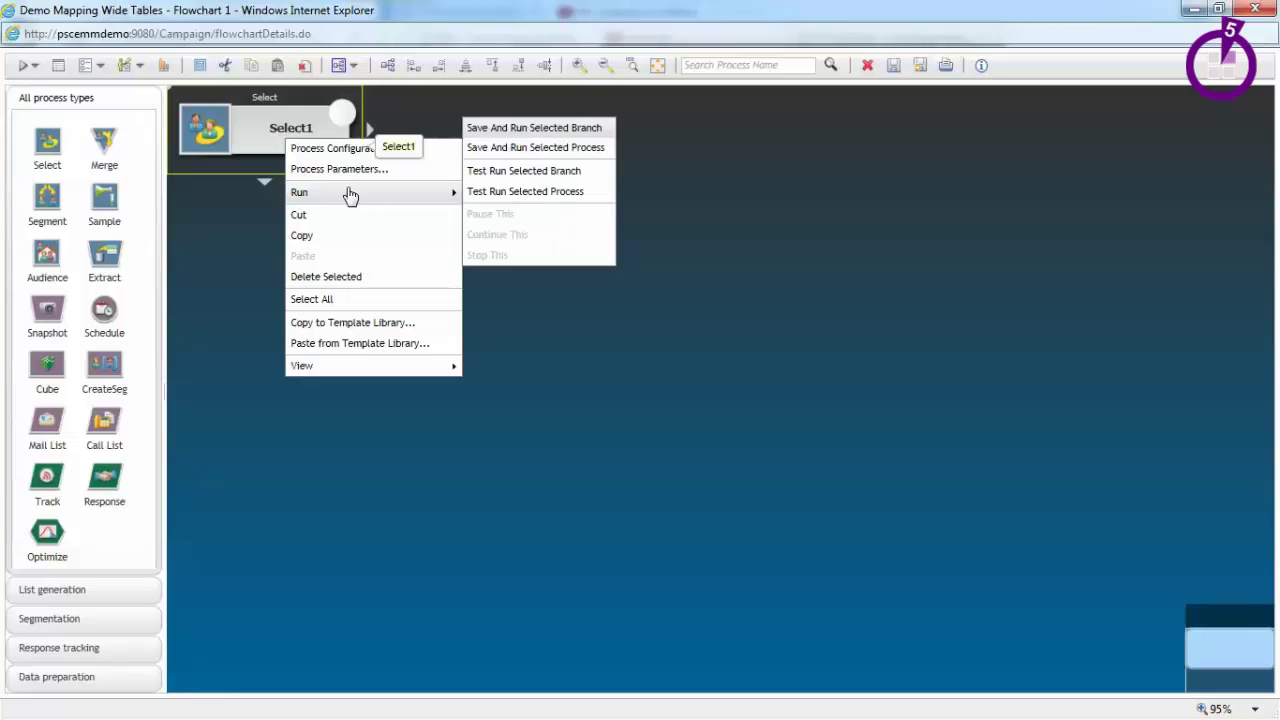
{"action": "left_click", "coordinate": [518, 134]}
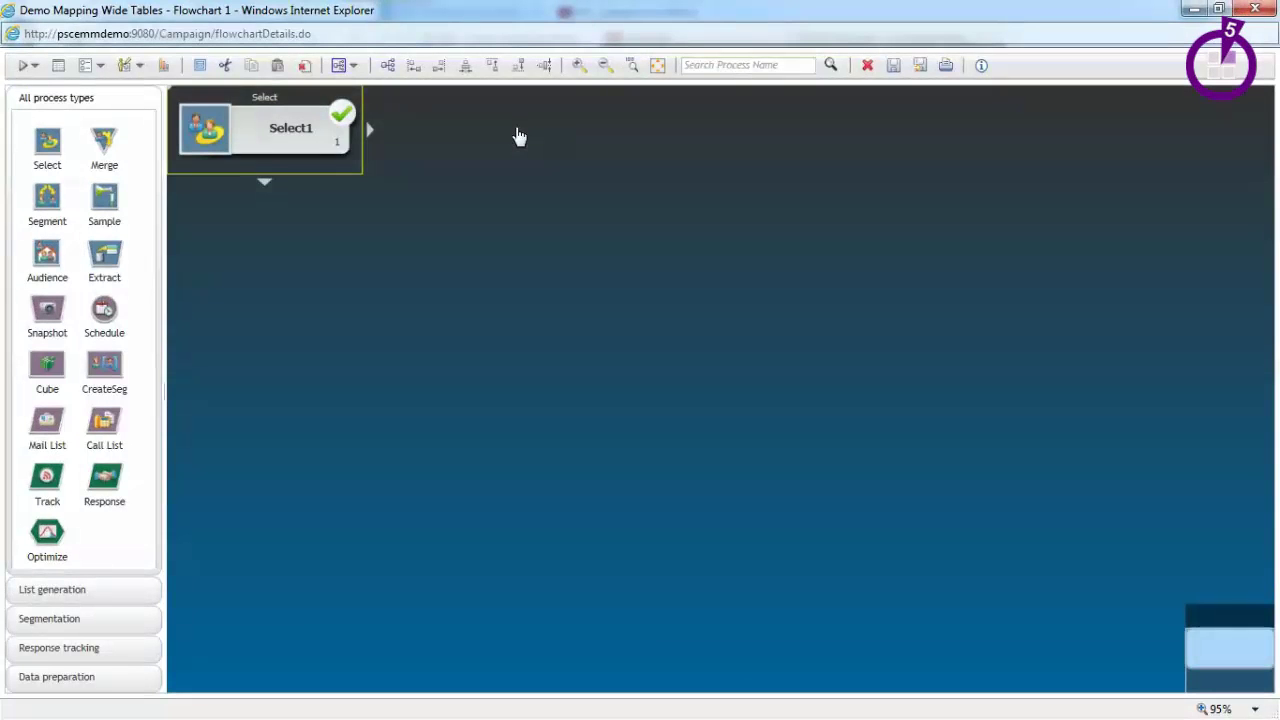
{"action": "left_click", "coordinate": [518, 135]}
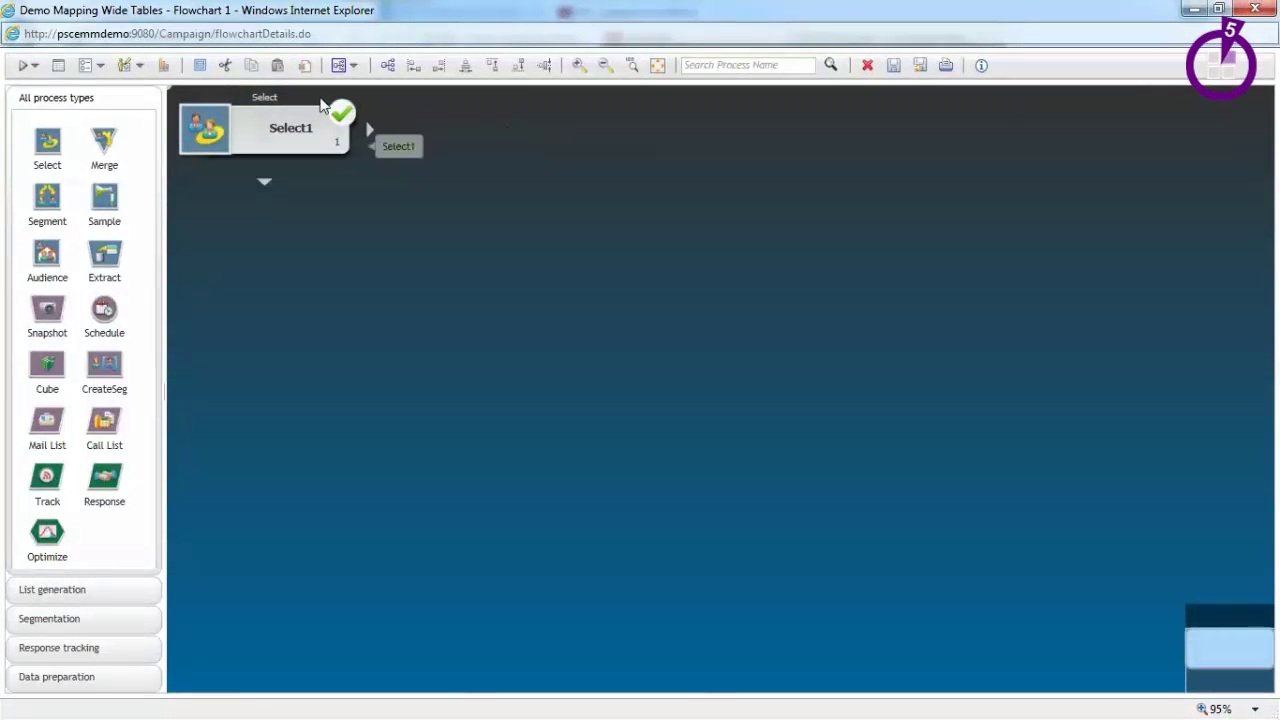
View the flowchart log and examine the SELECT DISTINCT query generated by the latest Select1 run
{"action": "left_click", "coordinate": [101, 65]}
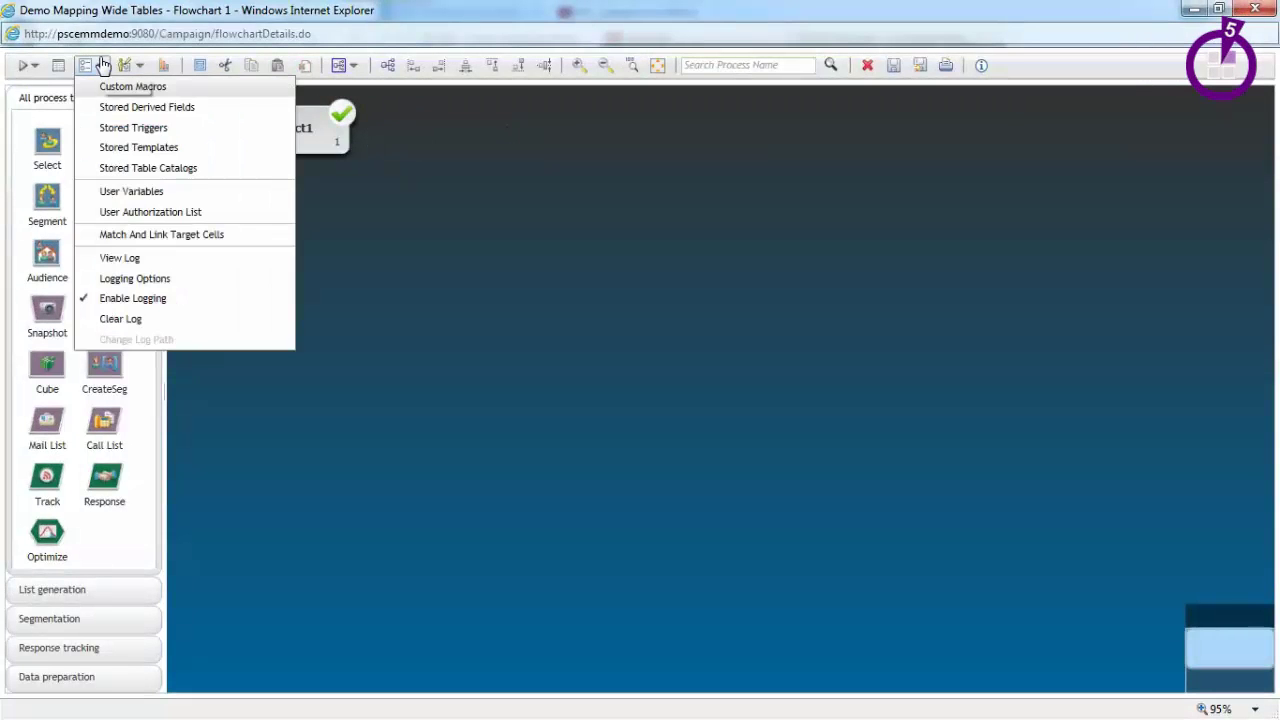
{"action": "left_click", "coordinate": [140, 259]}
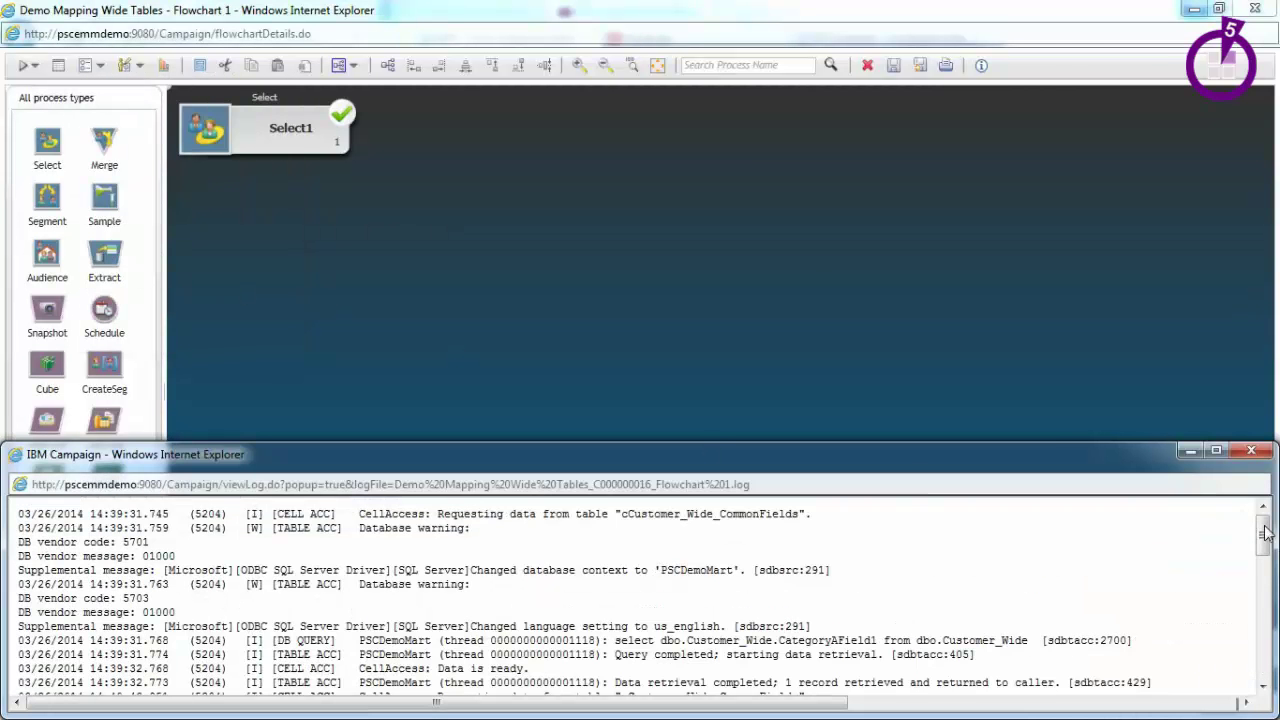
{"action": "left_click_drag", "start_coordinate": [1265, 533], "coordinate": [1265, 650]}
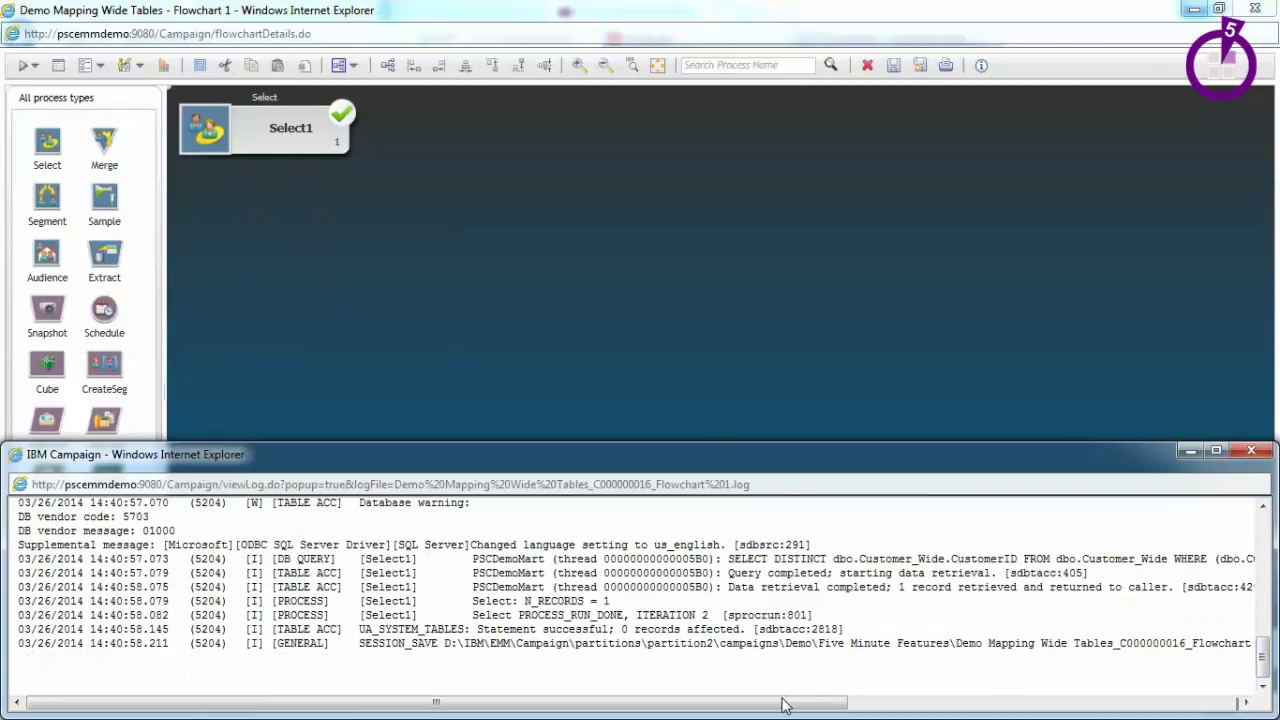
{"action": "left_click_drag", "start_coordinate": [783, 705], "coordinate": [1050, 705]}
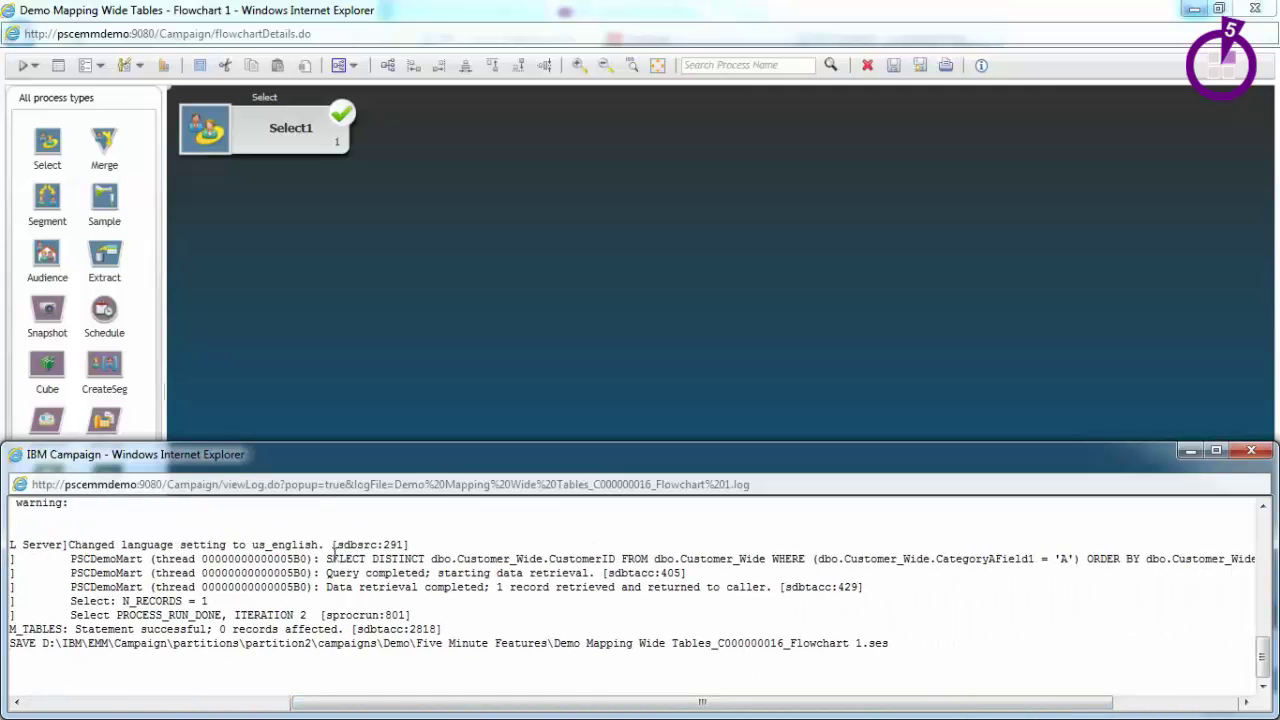
{"action": "left_click_drag", "start_coordinate": [328, 557], "coordinate": [784, 572]}
{"action": "left_click_drag", "start_coordinate": [1036, 577], "coordinate": [1252, 566]}
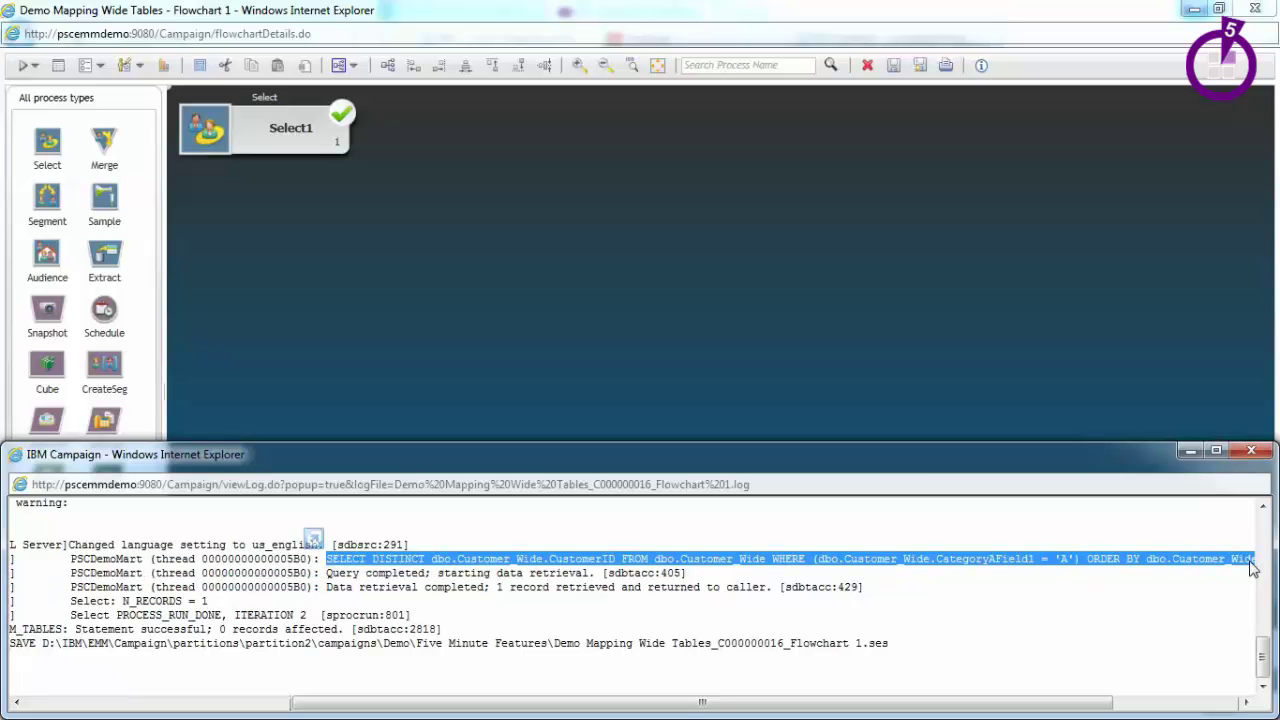